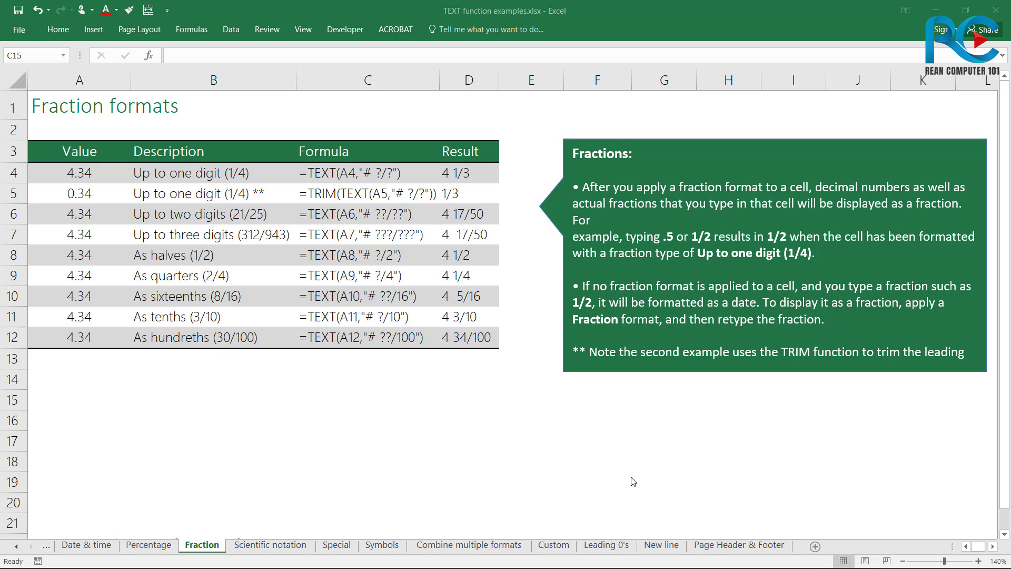
# Switch to the Scientific notation sheet and back to the Fraction sheet.
pyautogui.click(297, 548)
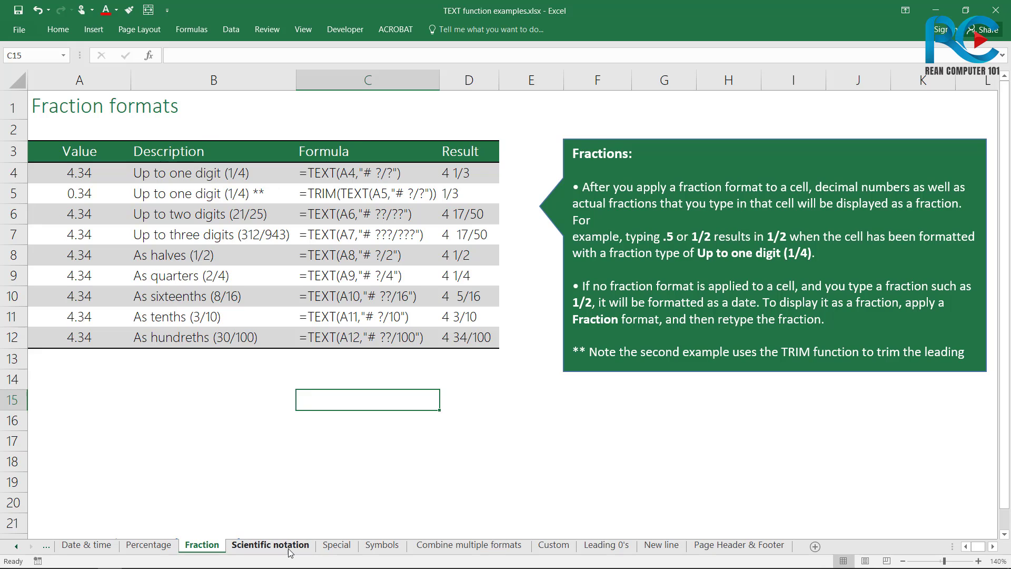
pyautogui.click(296, 547)
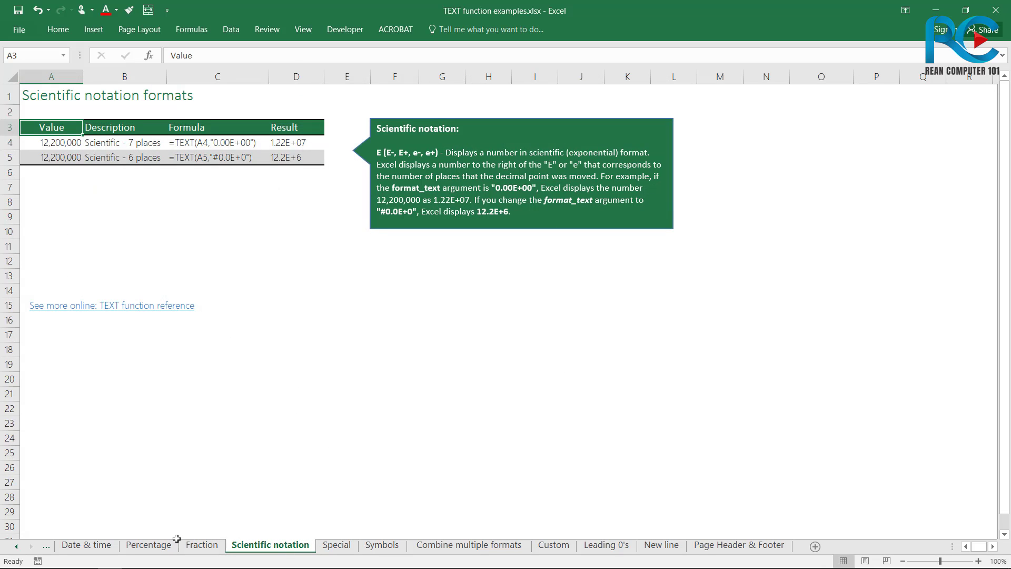
pyautogui.click(202, 547)
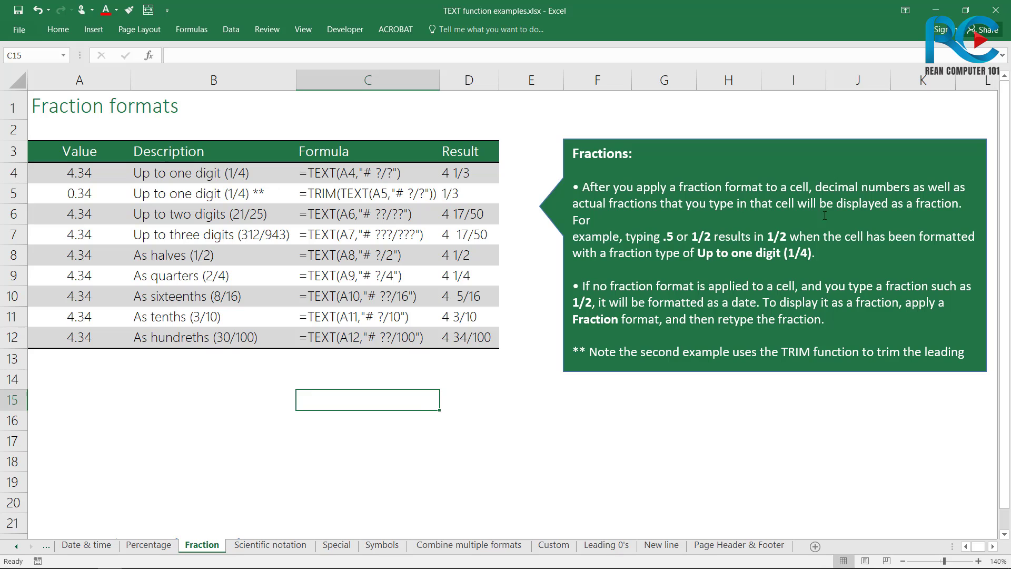
# Mark up the Fractions note, bolding the phrase 'Up to one digit (1/4)'.
pyautogui.click(623, 241)
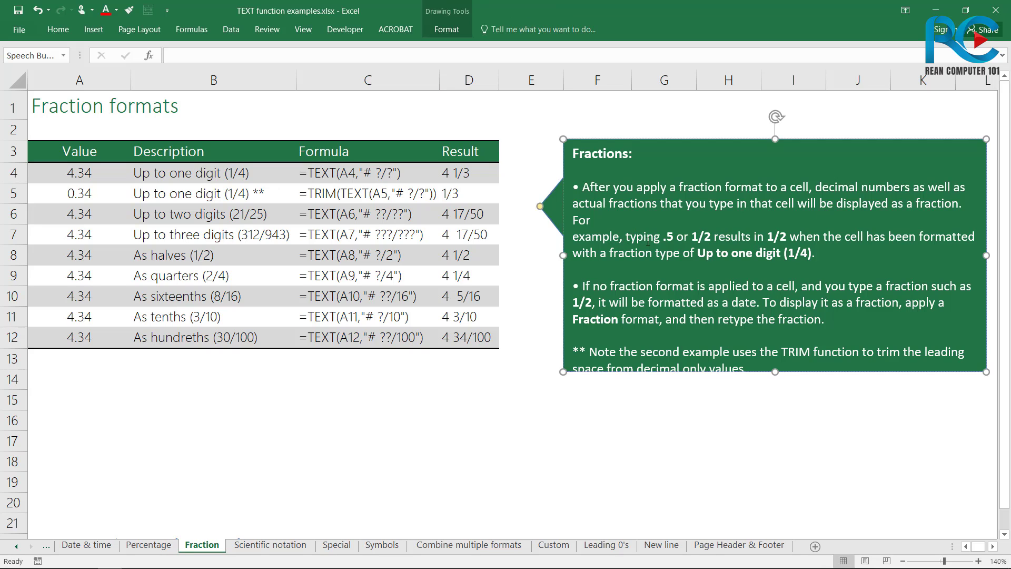
pyautogui.moveTo(621, 237); pyautogui.dragTo(736, 242)
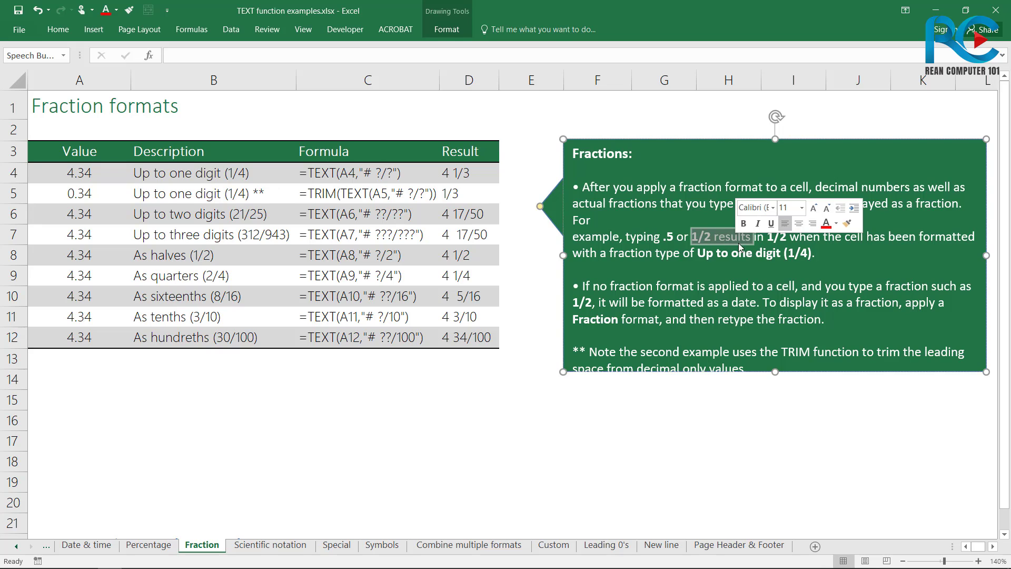
pyautogui.click(814, 254)
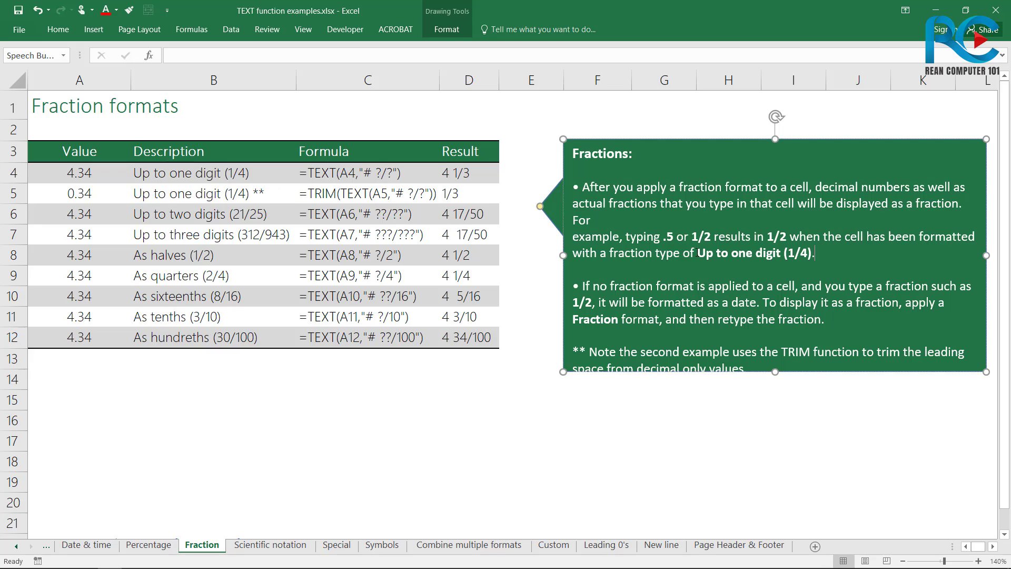
pyautogui.moveTo(697, 254); pyautogui.dragTo(814, 256)
pyautogui.hotkey('ctrl', 'b')
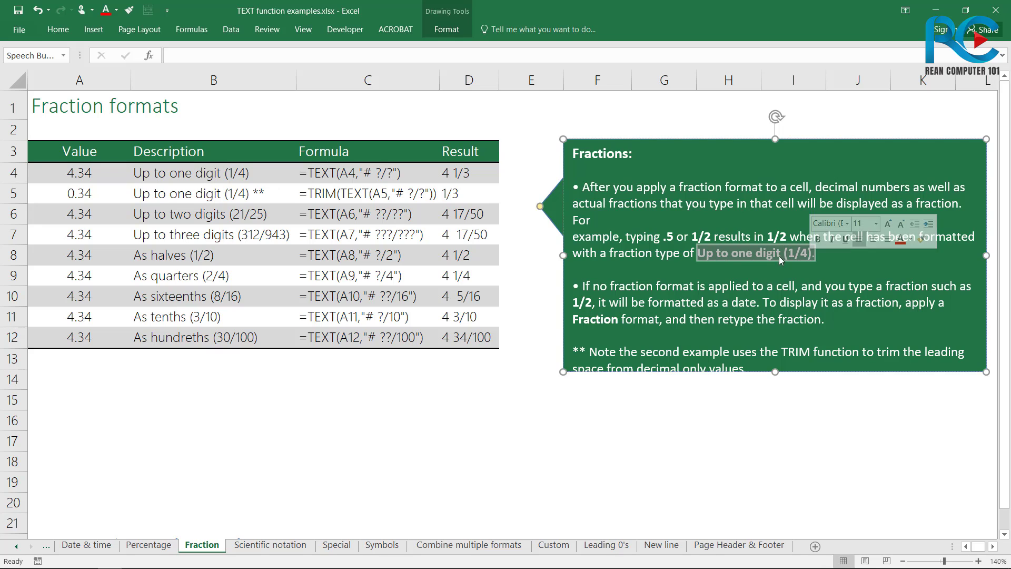
pyautogui.click(781, 253)
pyautogui.moveTo(690, 236); pyautogui.dragTo(753, 237)
pyautogui.click(719, 257)
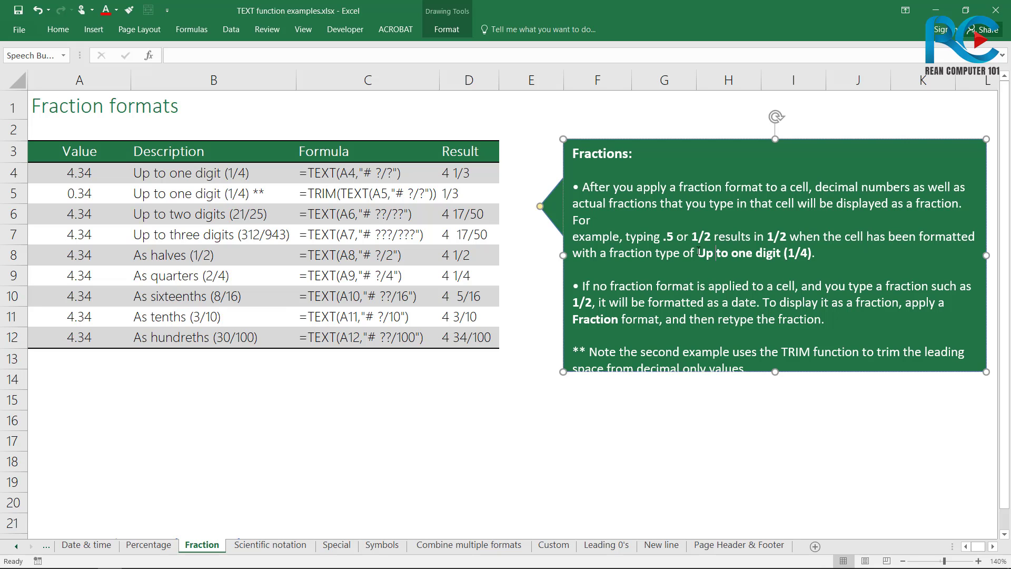
# Reread the note's '1/4', 'typing .5 or 1/2 results' and fractions-becoming-dates remarks.
pyautogui.moveTo(696, 253); pyautogui.dragTo(813, 262)
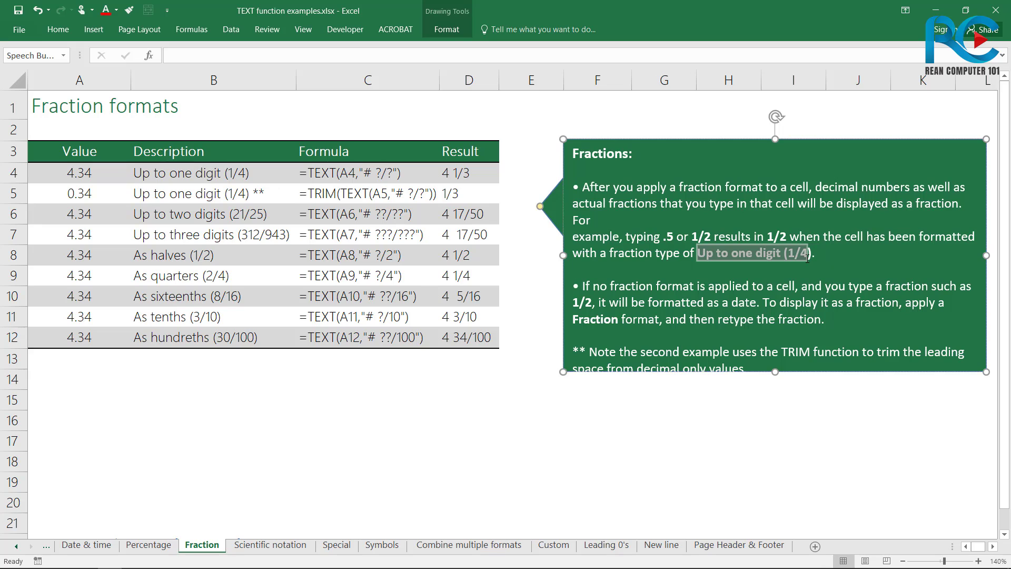
pyautogui.click(695, 235)
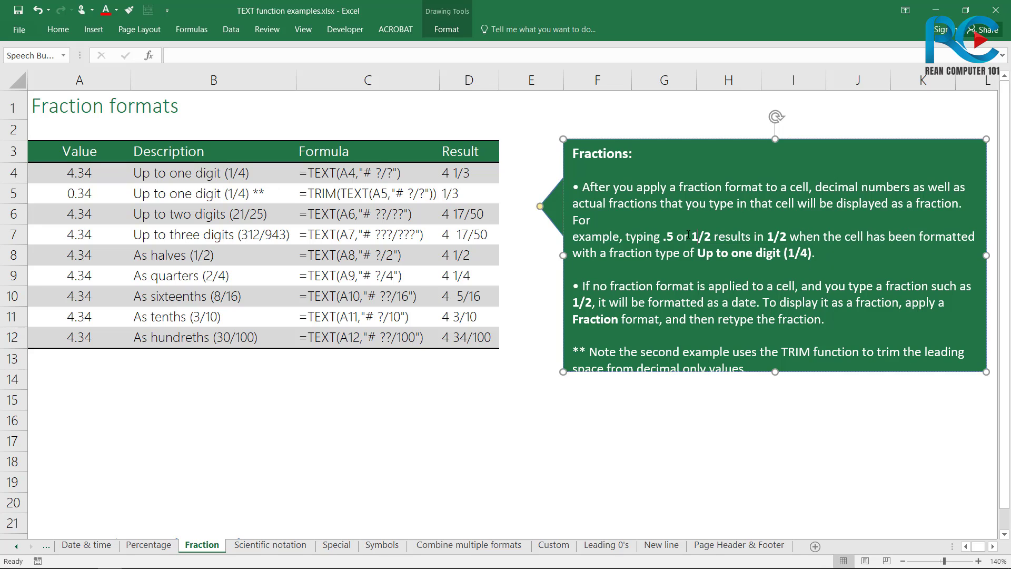
pyautogui.moveTo(660, 235); pyautogui.dragTo(753, 238)
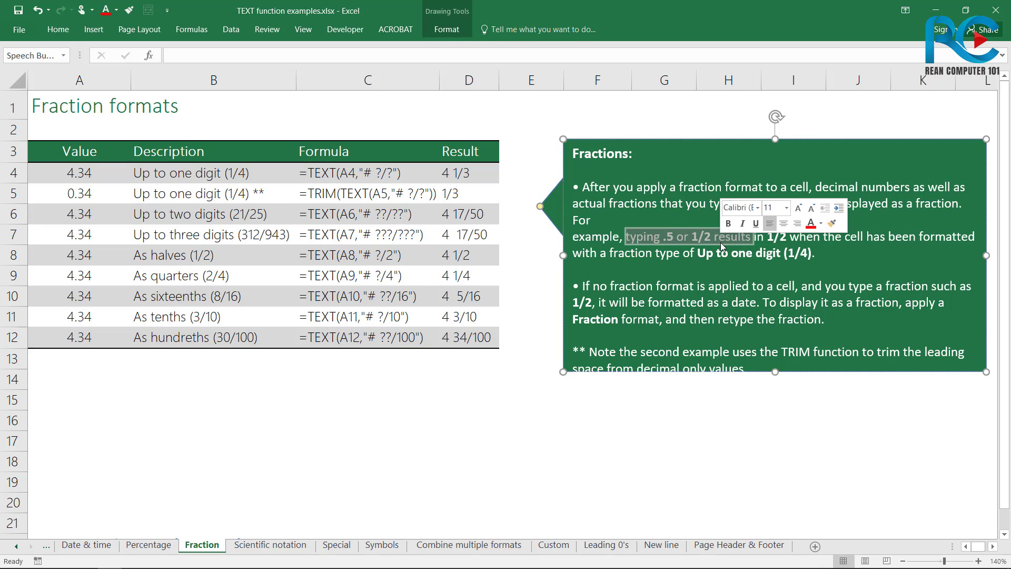
pyautogui.click(697, 310)
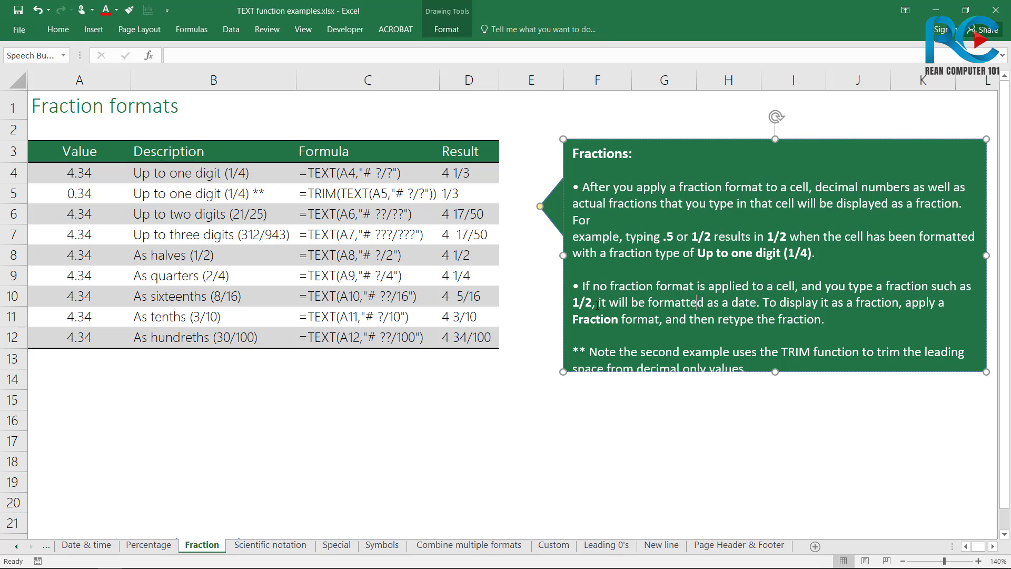
pyautogui.moveTo(573, 302); pyautogui.dragTo(765, 304)
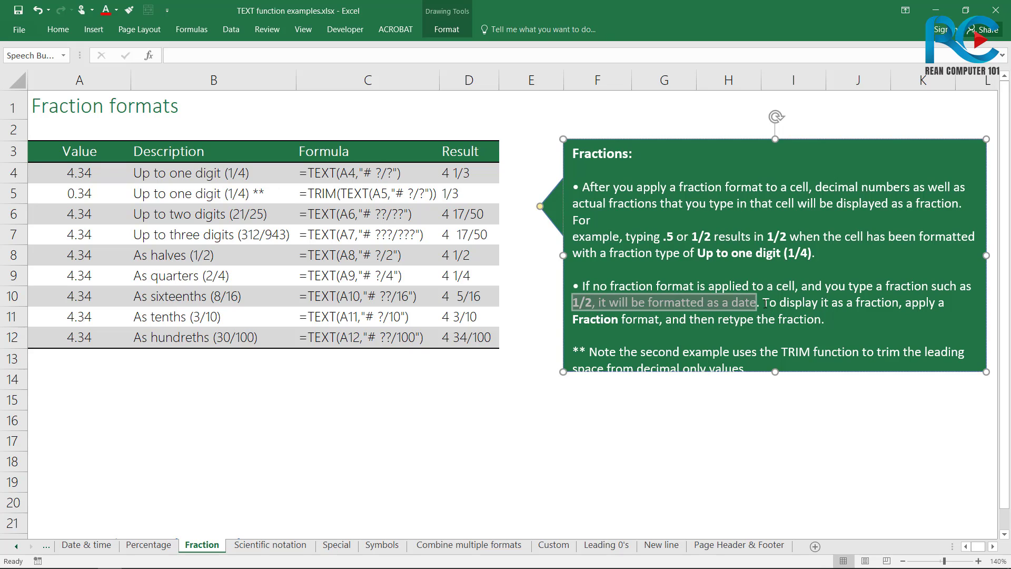
pyautogui.click(715, 320)
pyautogui.click(716, 446)
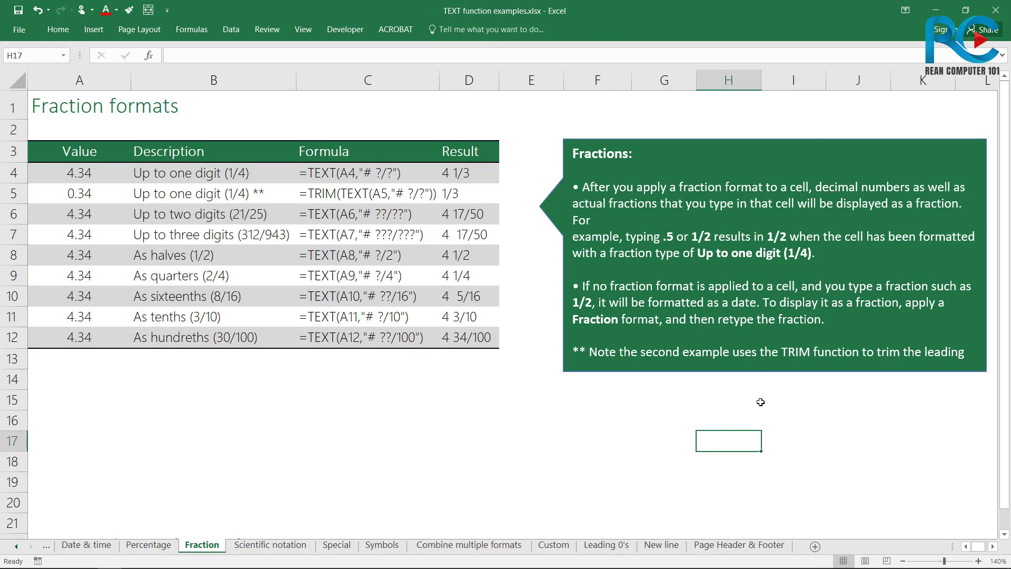
# Inspect the Formula column, then row 4's value 4.34, description, formula text and TEXT result.
pyautogui.click(326, 293)
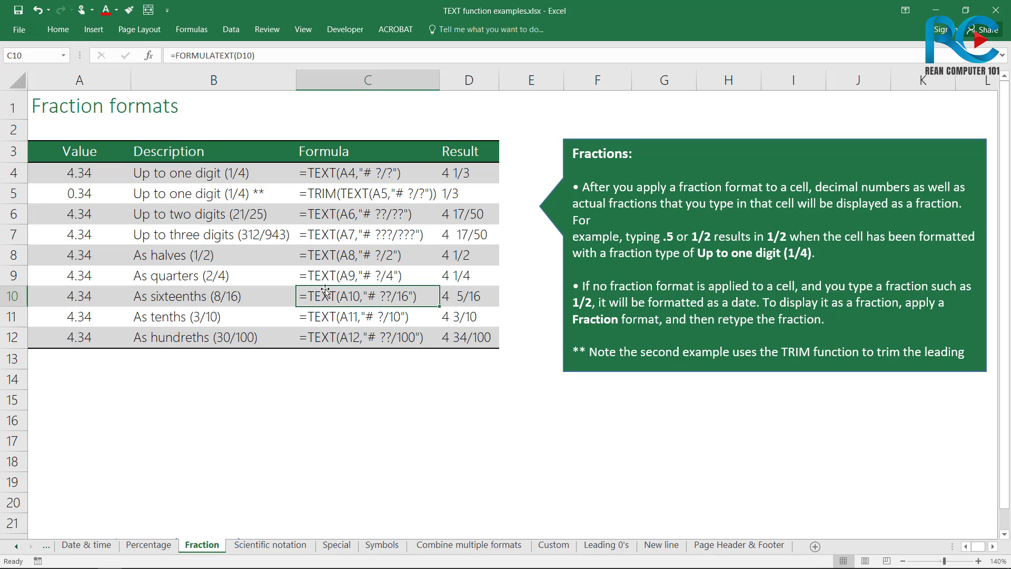
pyautogui.moveTo(356, 174); pyautogui.dragTo(383, 334)
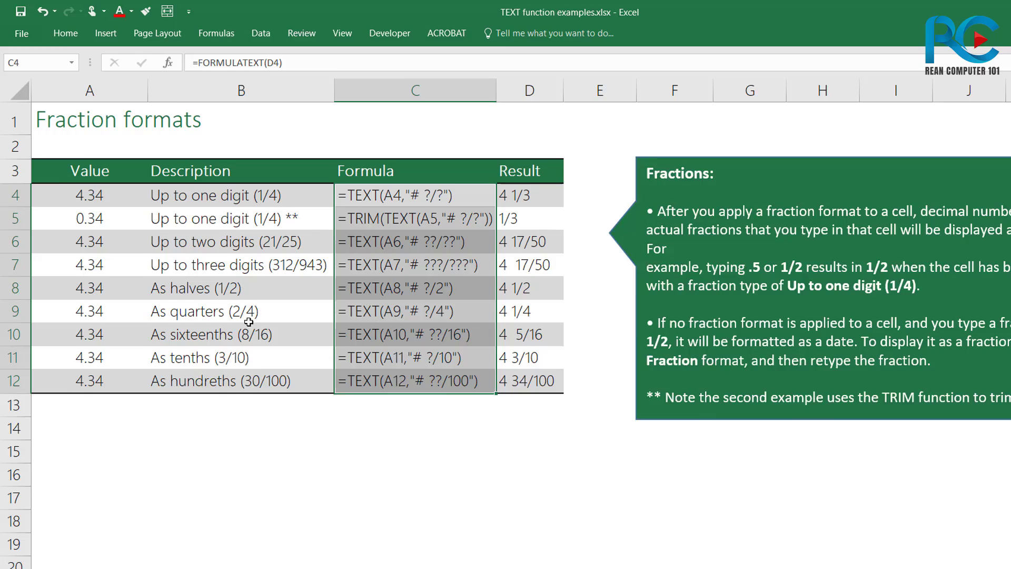
pyautogui.click(210, 276)
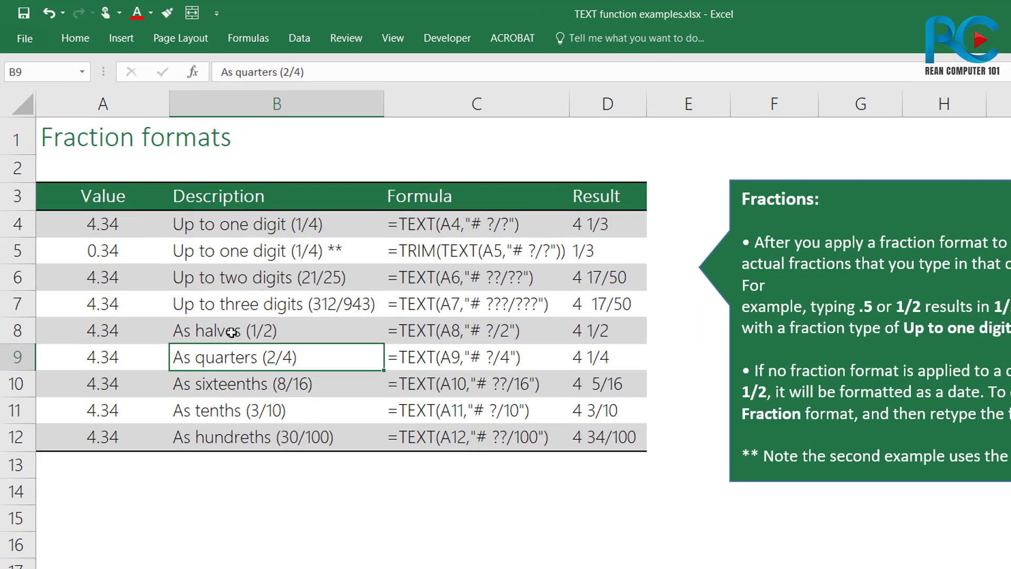
pyautogui.click(115, 226)
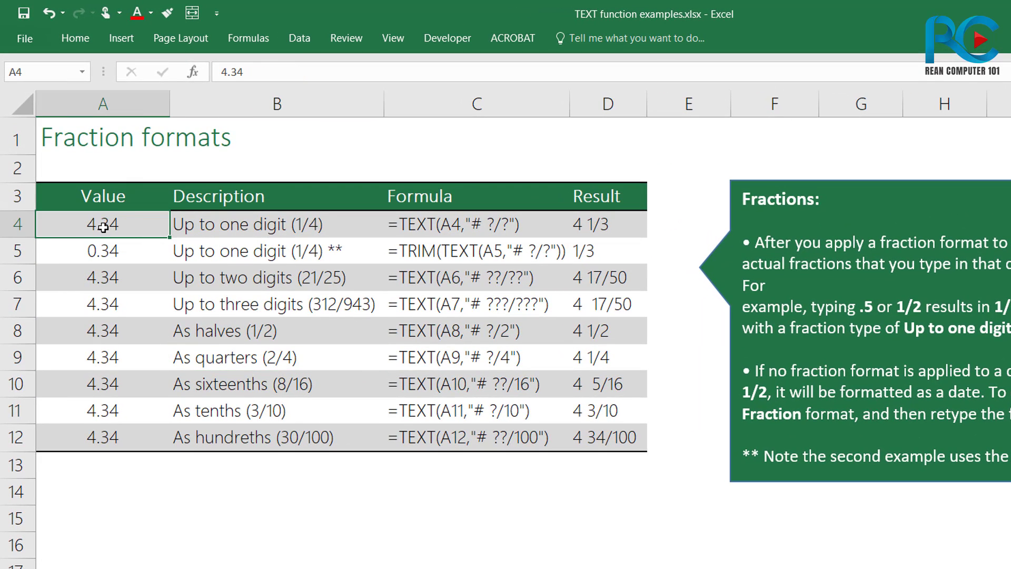
pyautogui.click(232, 227)
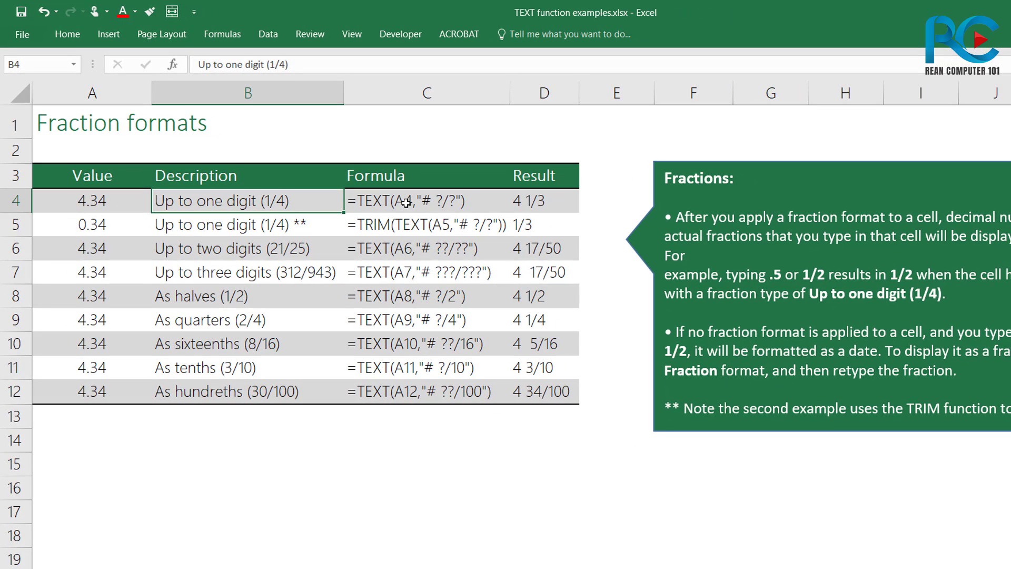
pyautogui.click(406, 202)
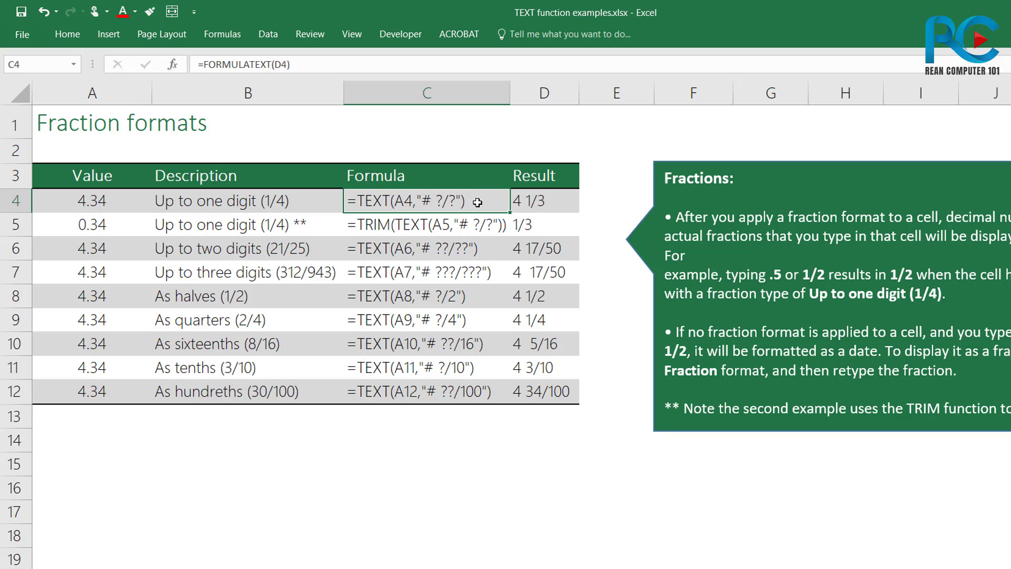
pyautogui.click(545, 205)
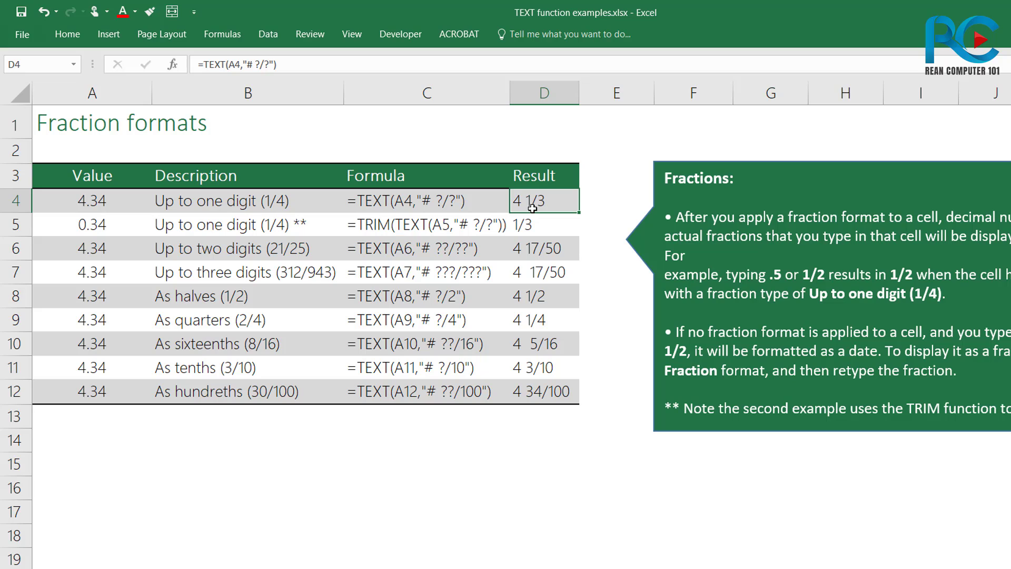
# Enter 0.34 in C16 and =TEXT(C16,"?/?") in D16, which displays 1/3.
pyautogui.click(366, 427)
pyautogui.click(402, 480)
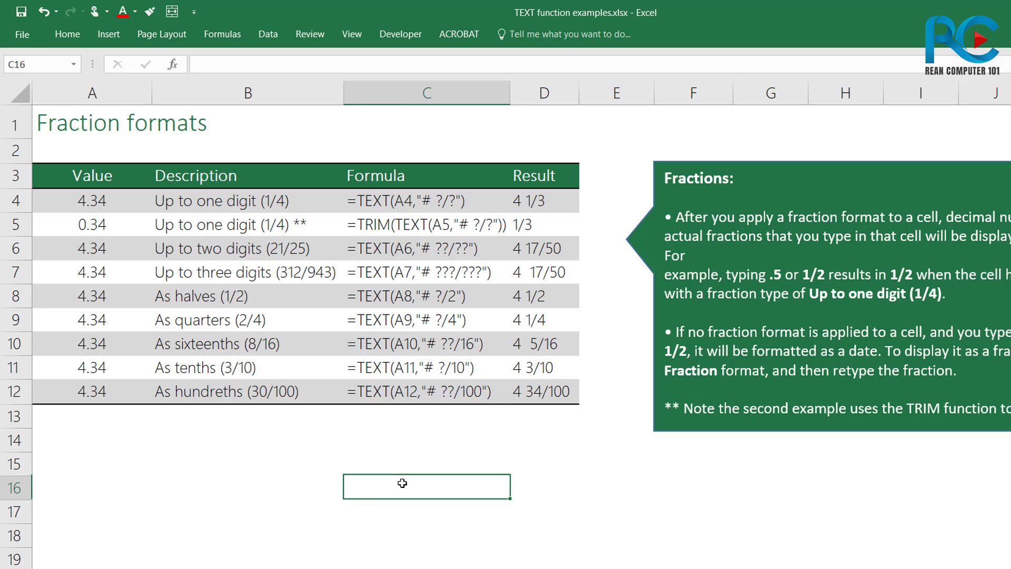
pyautogui.write('0')
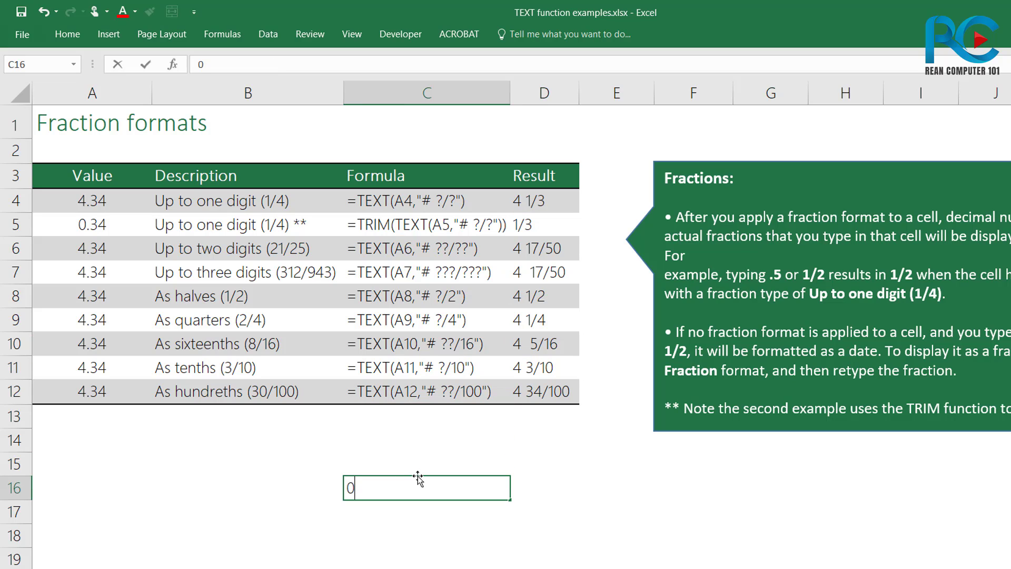
pyautogui.write('.')
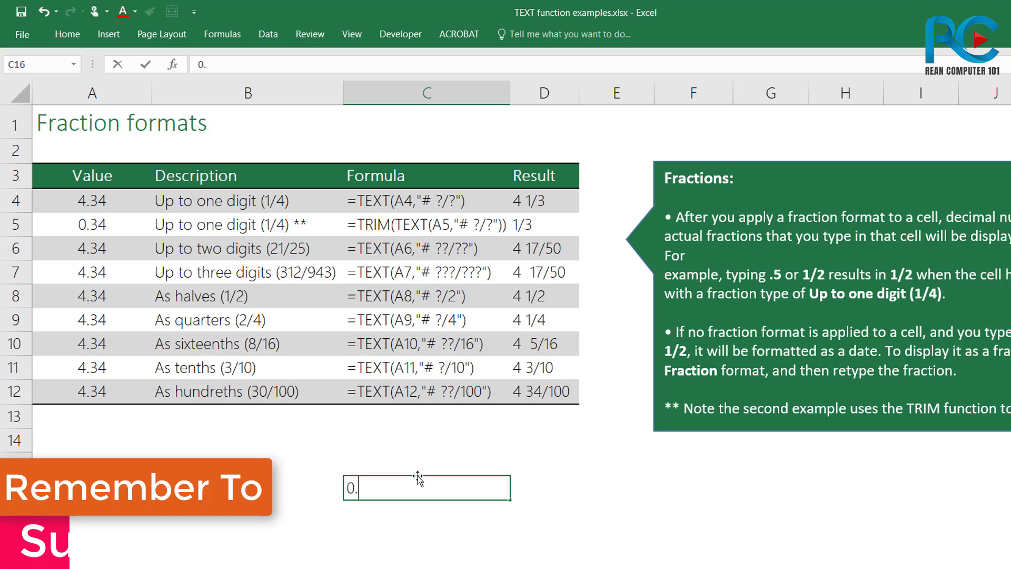
pyautogui.write('34')
pyautogui.press('Return')
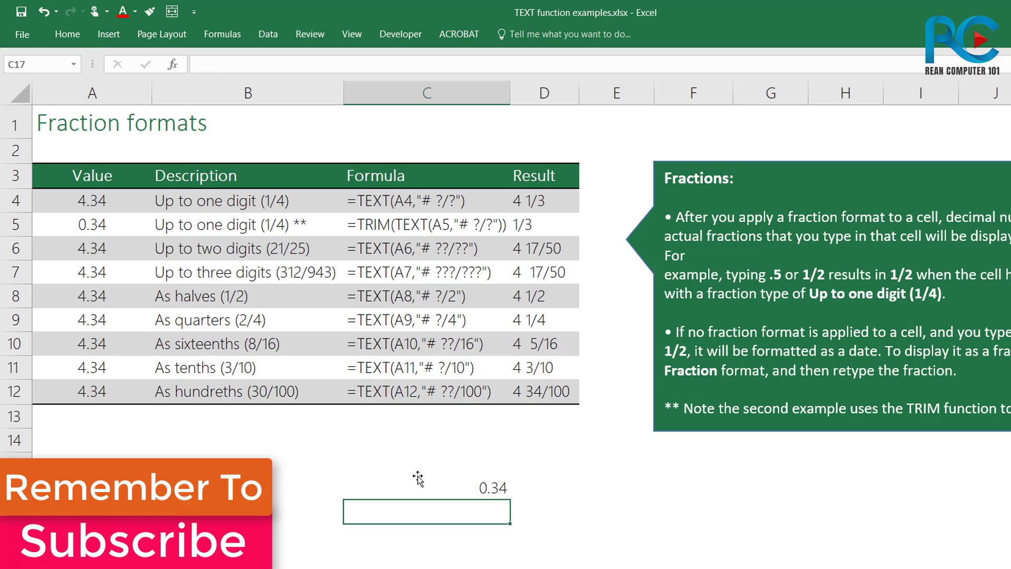
pyautogui.press('Up')
pyautogui.press('Right')
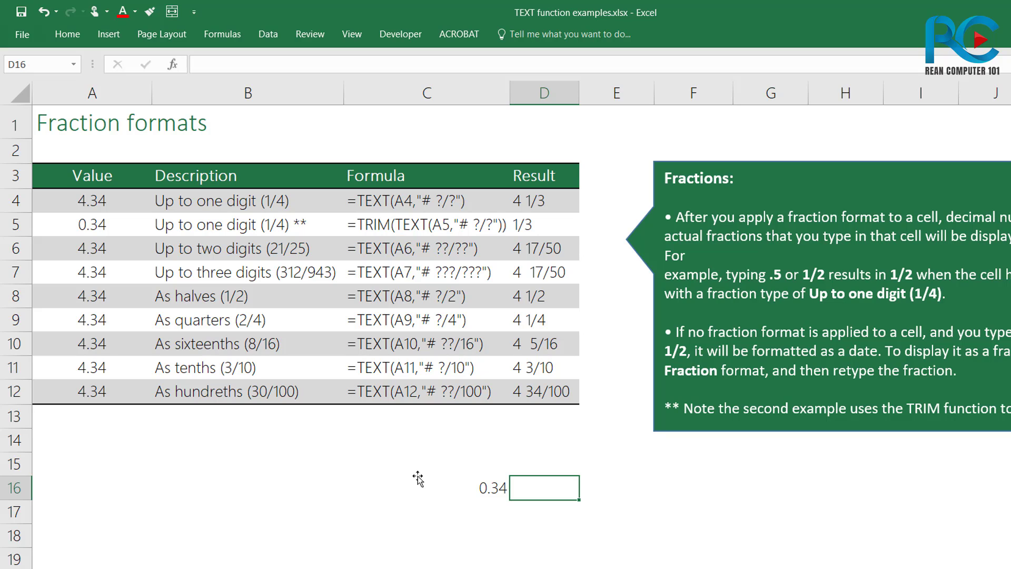
pyautogui.write('=')
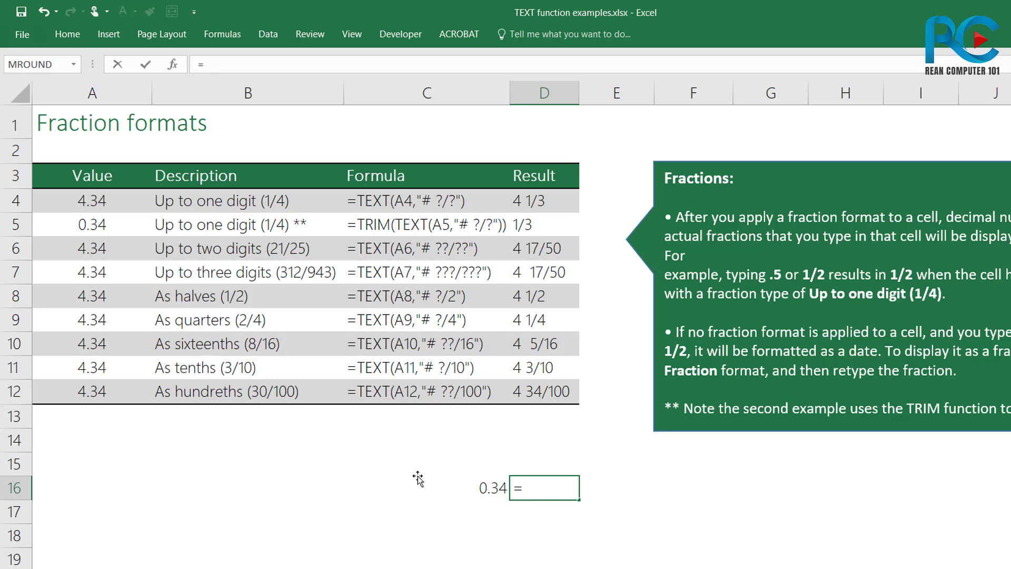
pyautogui.write('text')
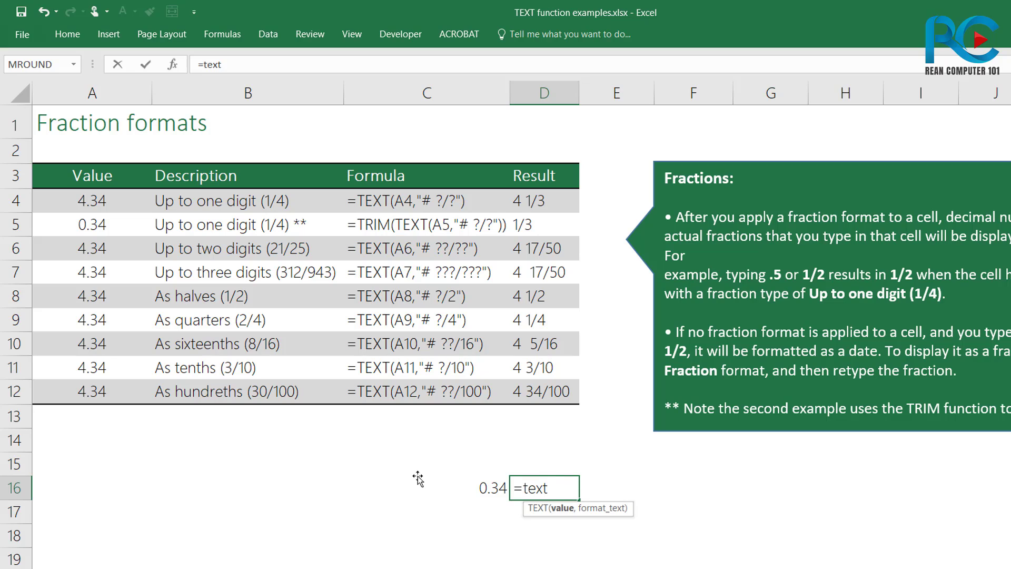
pyautogui.write('(')
pyautogui.click(477, 492)
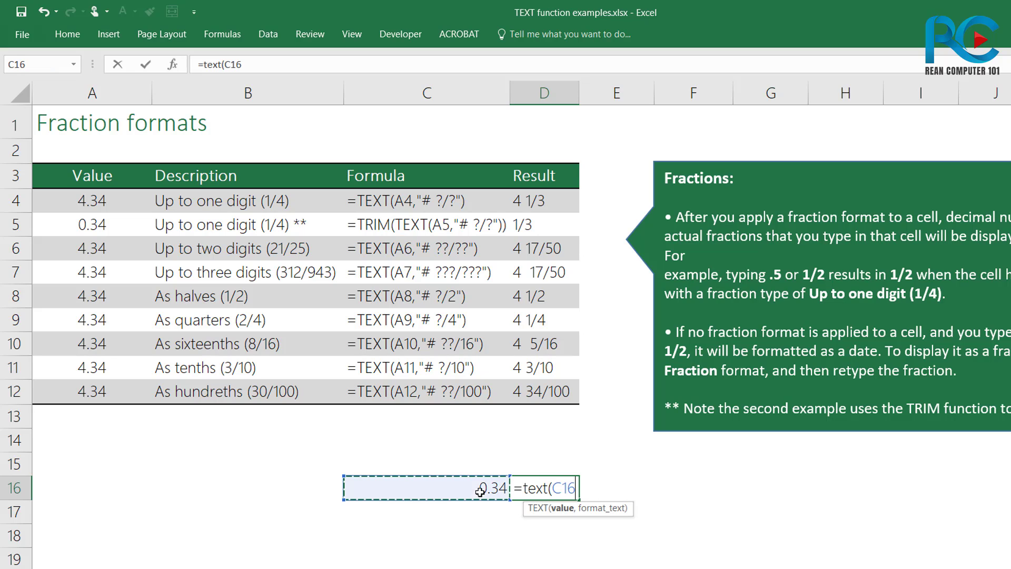
pyautogui.write(',')
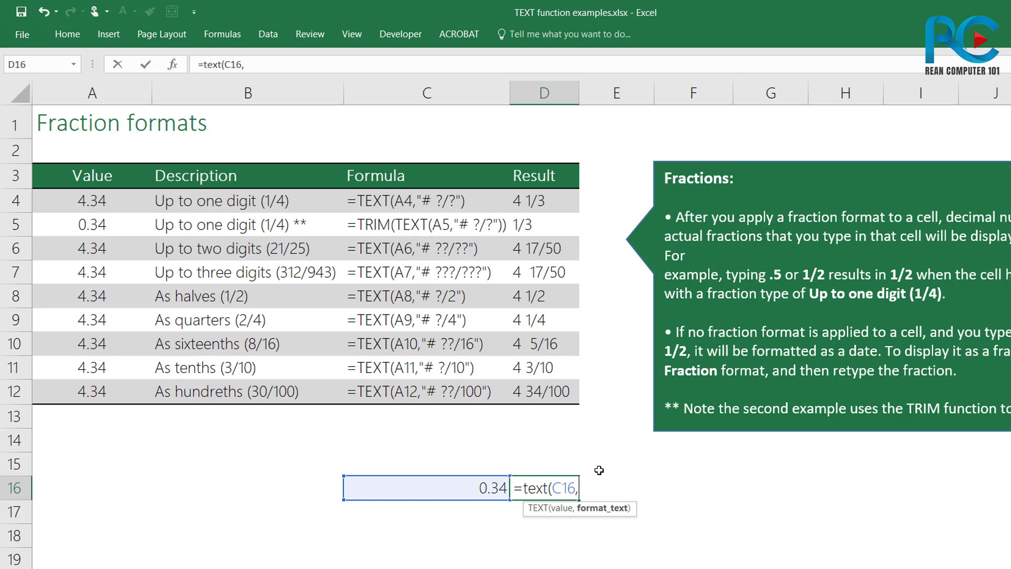
pyautogui.write('"')
pyautogui.write('?')
pyautogui.write('/?')
pyautogui.write('")')
pyautogui.press('Return')
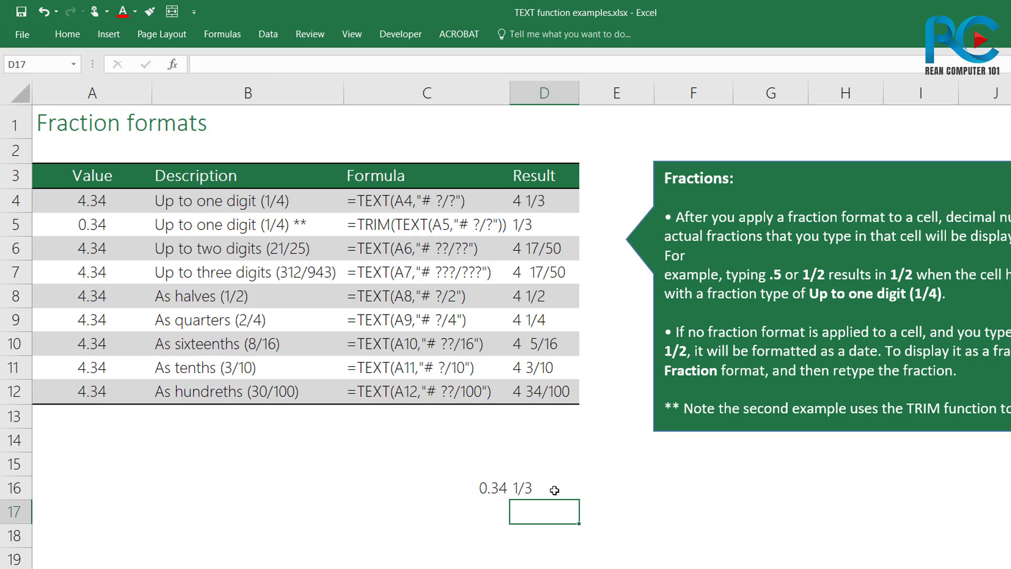
pyautogui.click(554, 490)
# Enter =1/3 in C17 and compare it with C16's 0.34 and D16's TEXT formula.
pyautogui.click(493, 514)
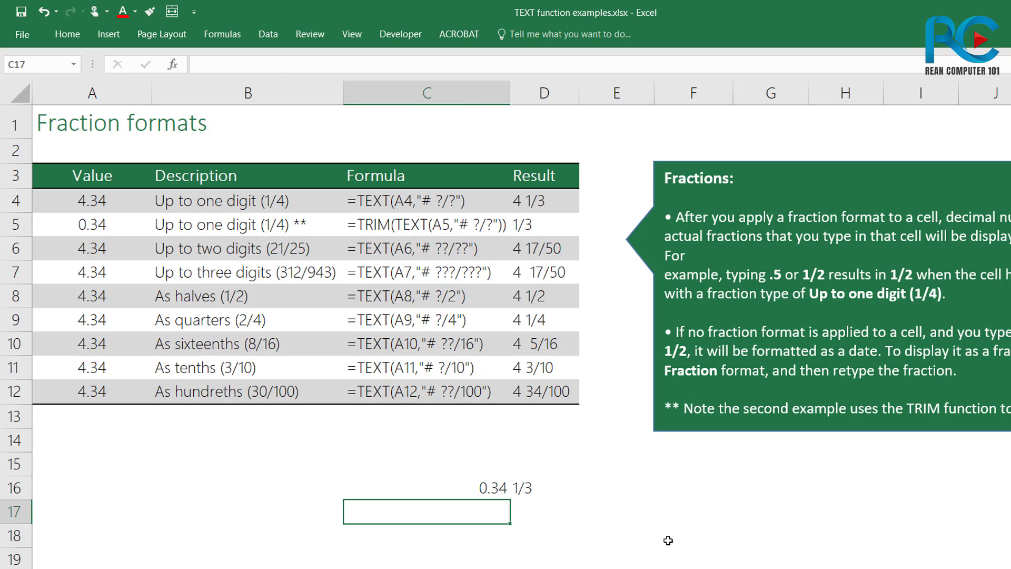
pyautogui.write('=')
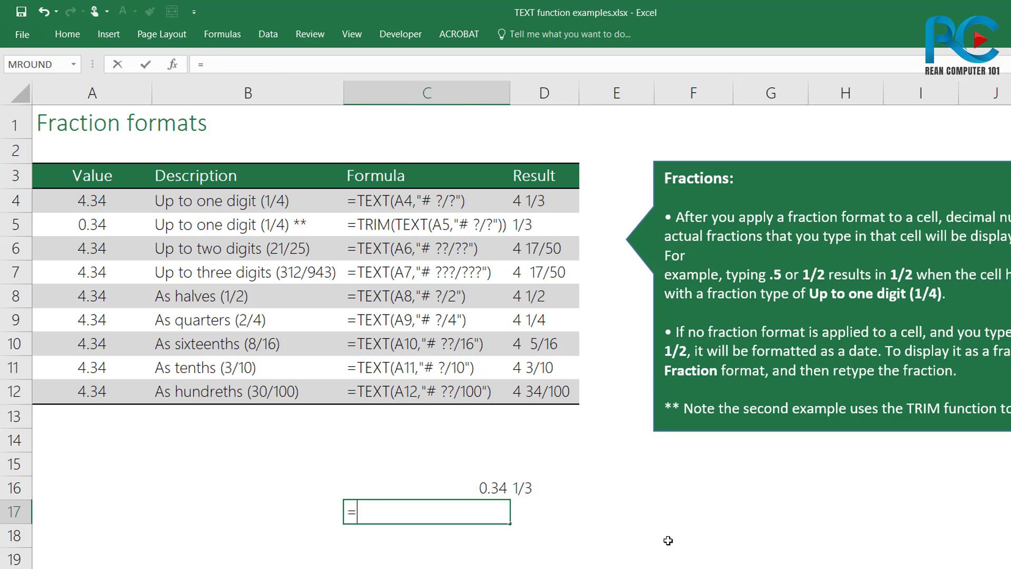
pyautogui.write('1/3')
pyautogui.press('Return')
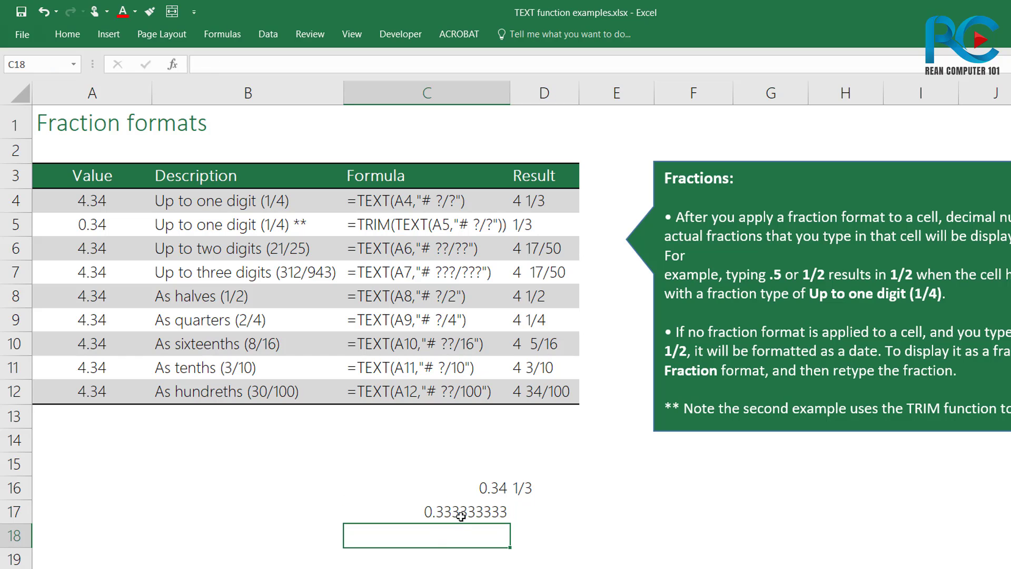
pyautogui.click(458, 515)
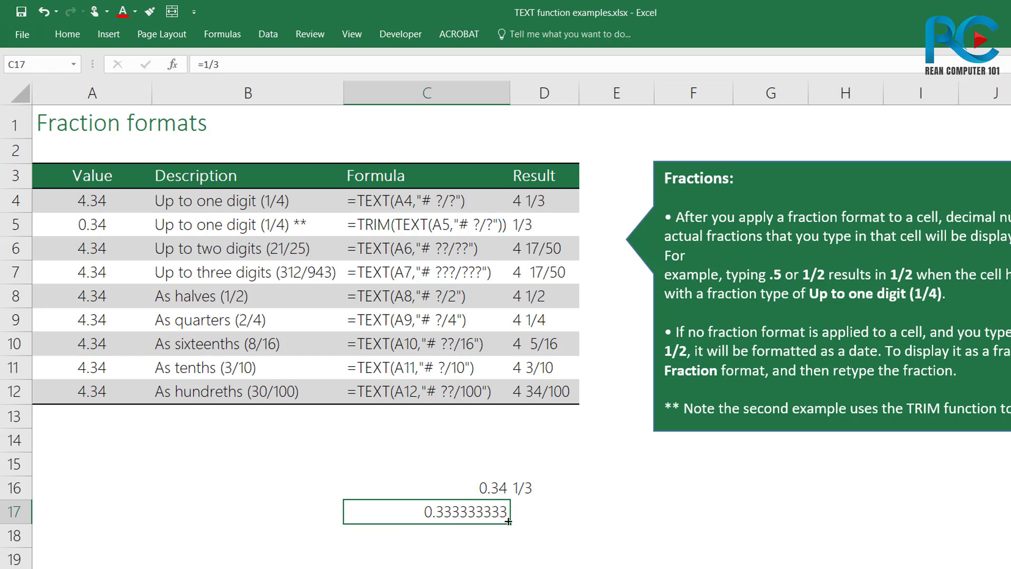
pyautogui.click(503, 487)
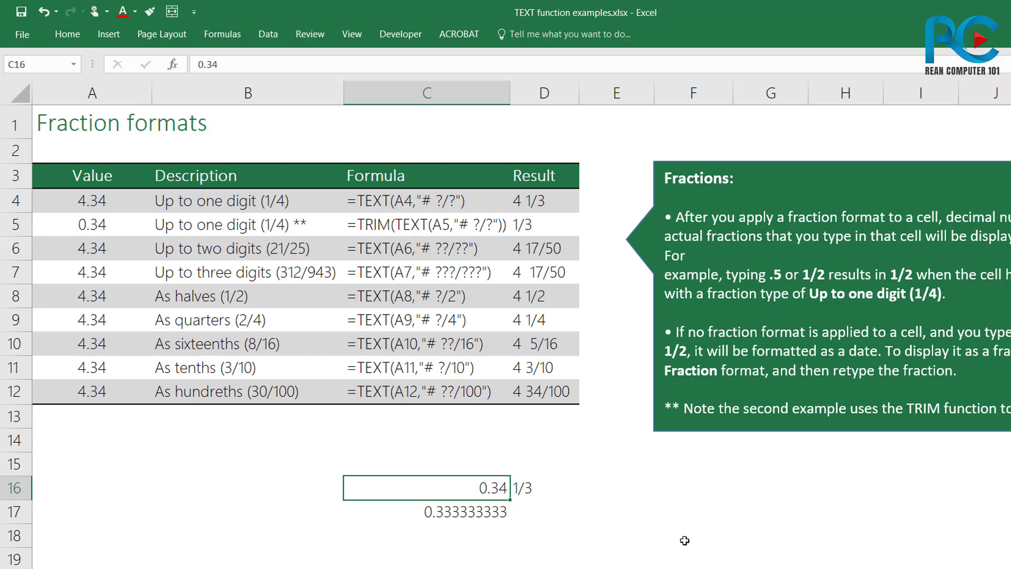
pyautogui.click(525, 482)
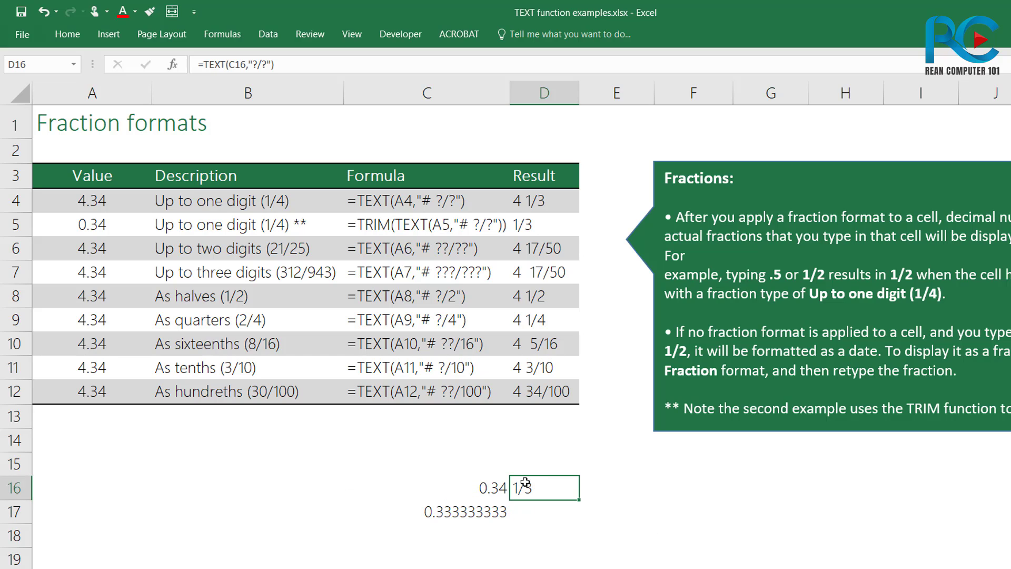
pyautogui.doubleClick(492, 511)
pyautogui.press('Return')
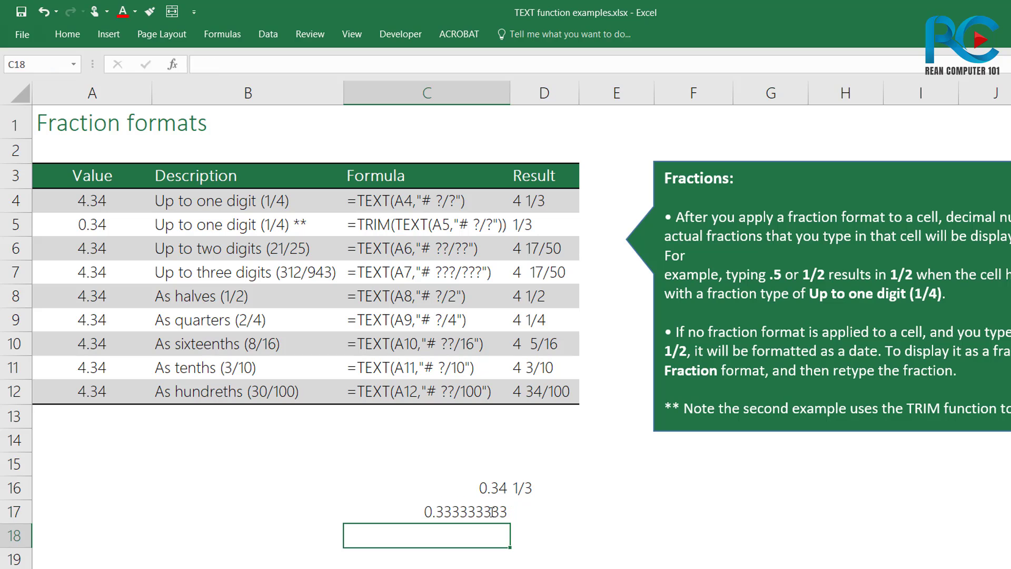
# Compare B5's starred description with A5's value 0.34.
pyautogui.click(231, 227)
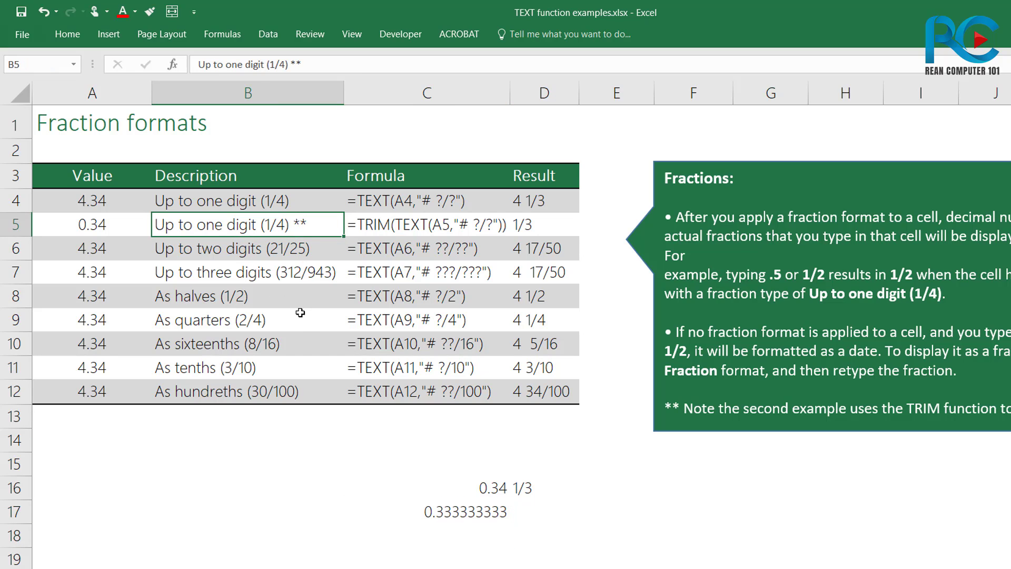
pyautogui.click(104, 226)
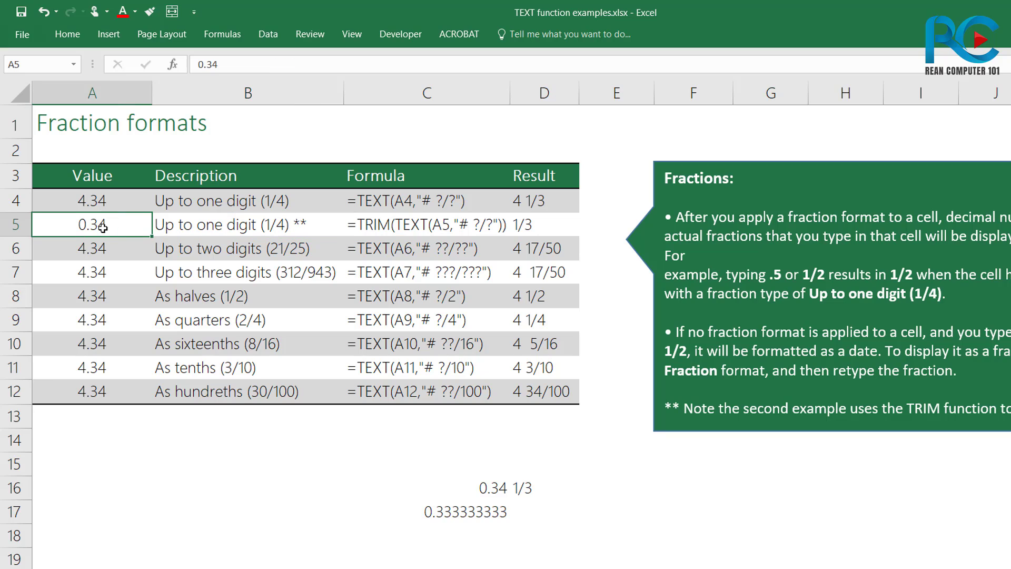
pyautogui.click(241, 228)
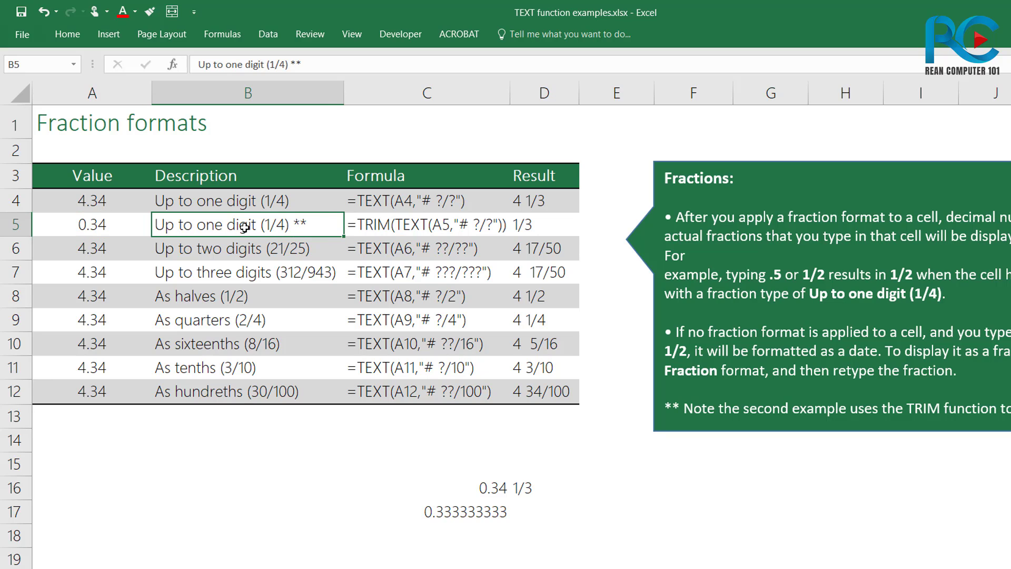
pyautogui.click(438, 198)
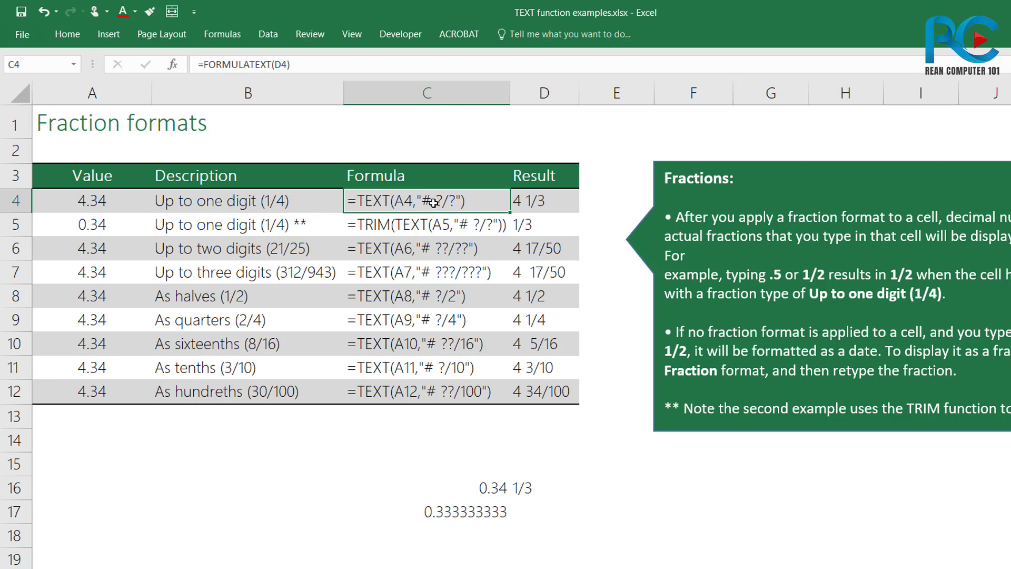
pyautogui.click(538, 204)
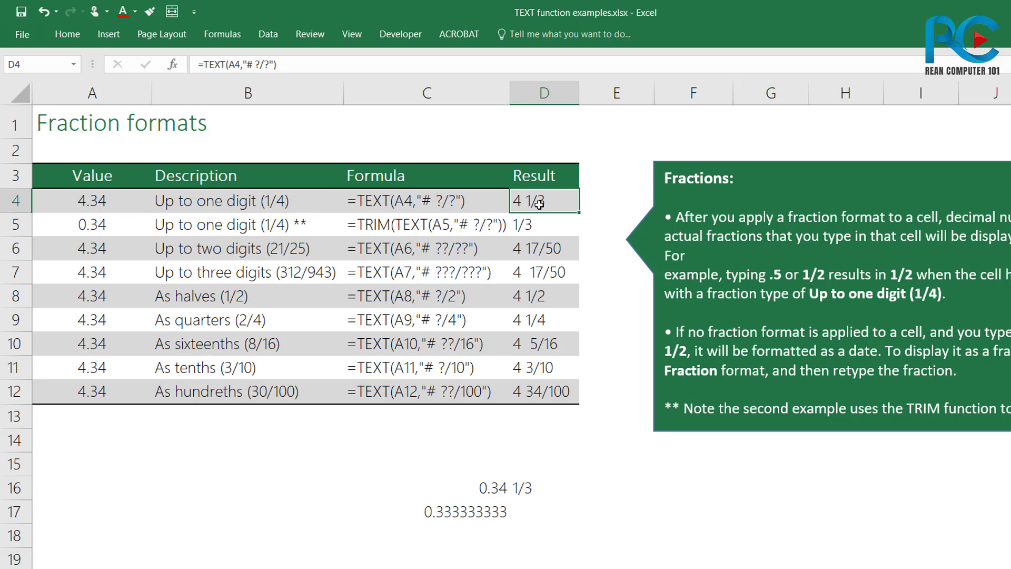
pyautogui.doubleClick(538, 203)
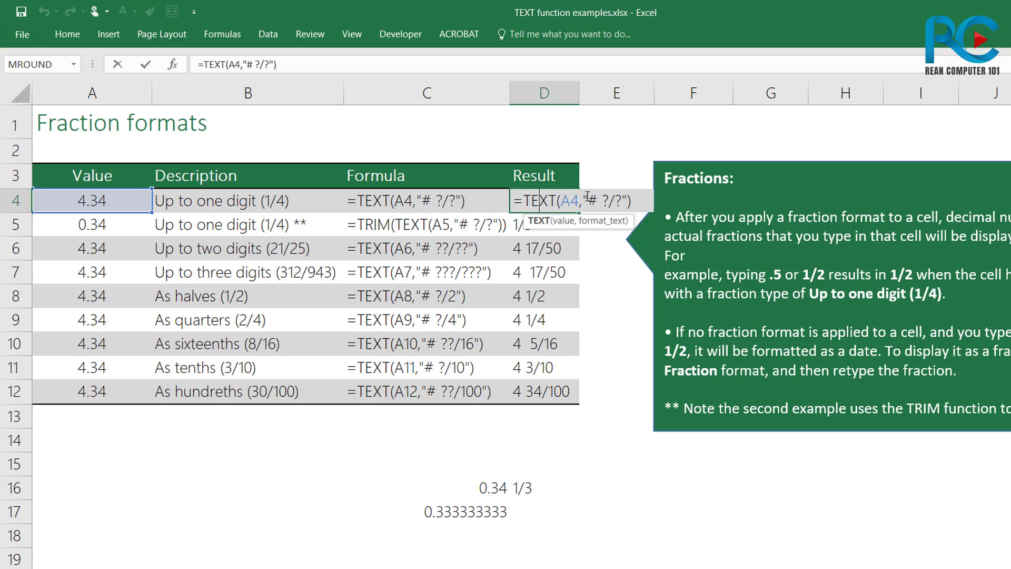
pyautogui.moveTo(587, 196); pyautogui.dragTo(637, 201)
pyautogui.press('Return')
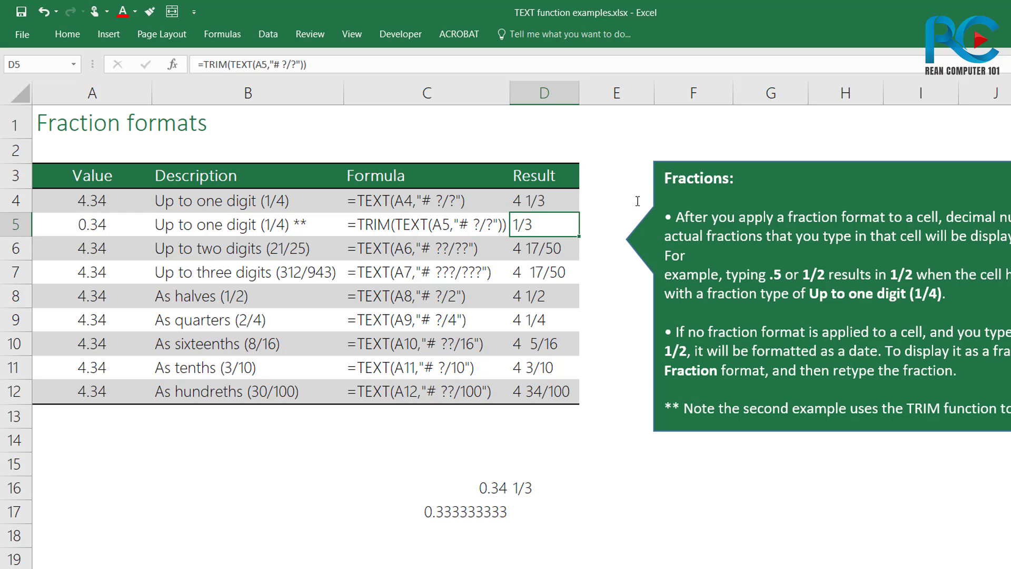
pyautogui.click(555, 203)
pyautogui.doubleClick(557, 203)
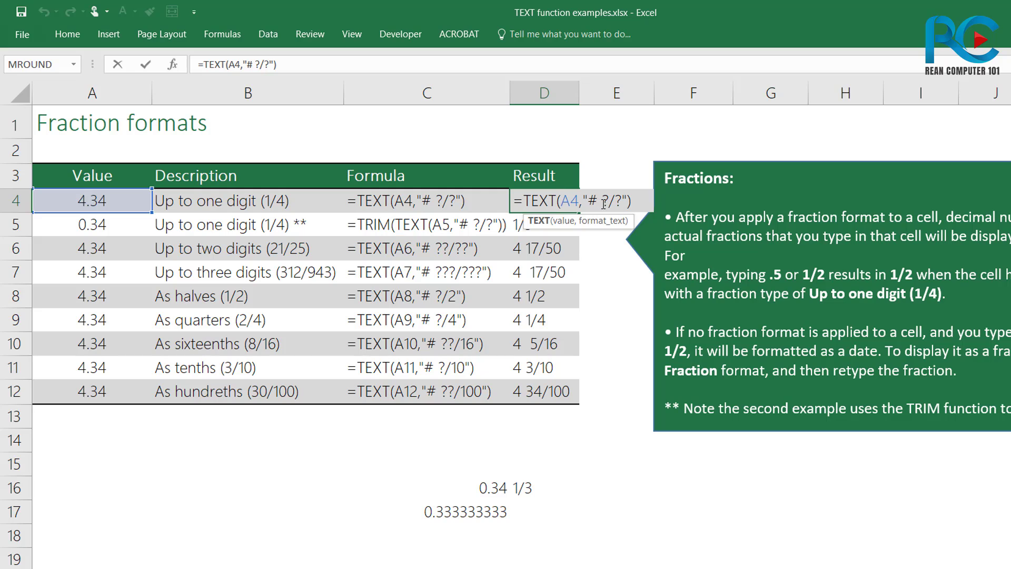
pyautogui.click(604, 201)
pyautogui.press('BackSpace')
pyautogui.press('Return')
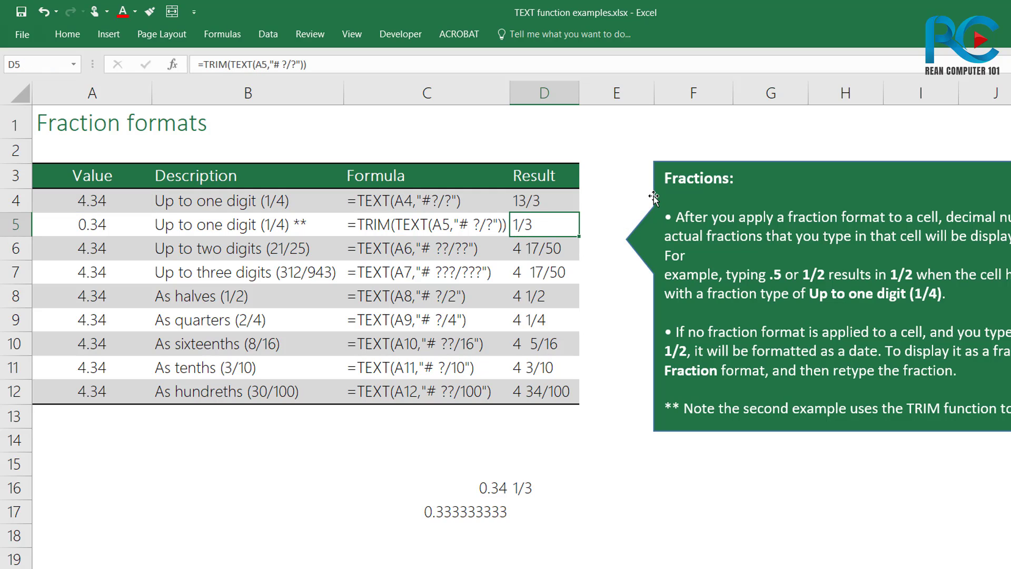
pyautogui.click(542, 200)
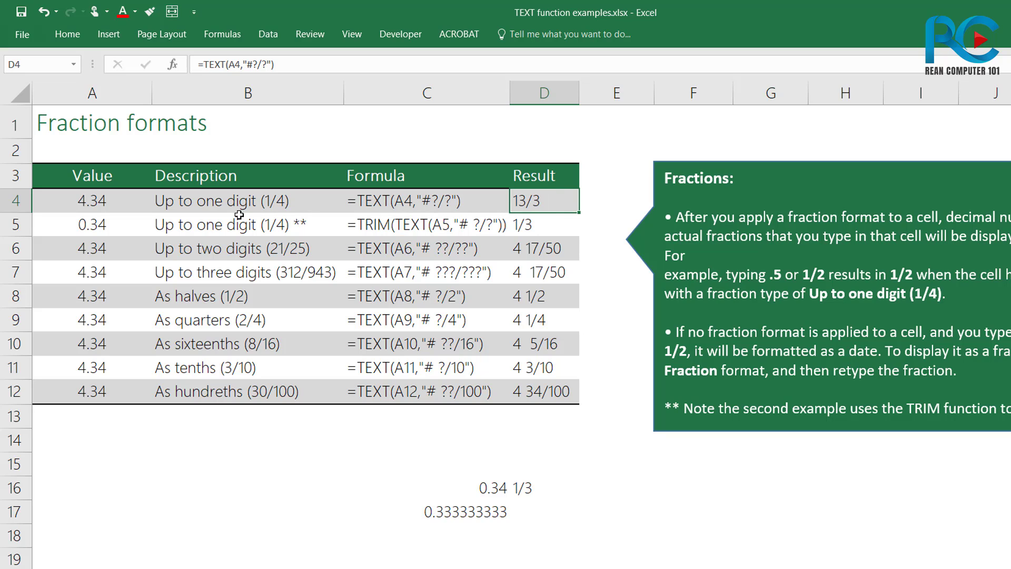
pyautogui.doubleClick(545, 203)
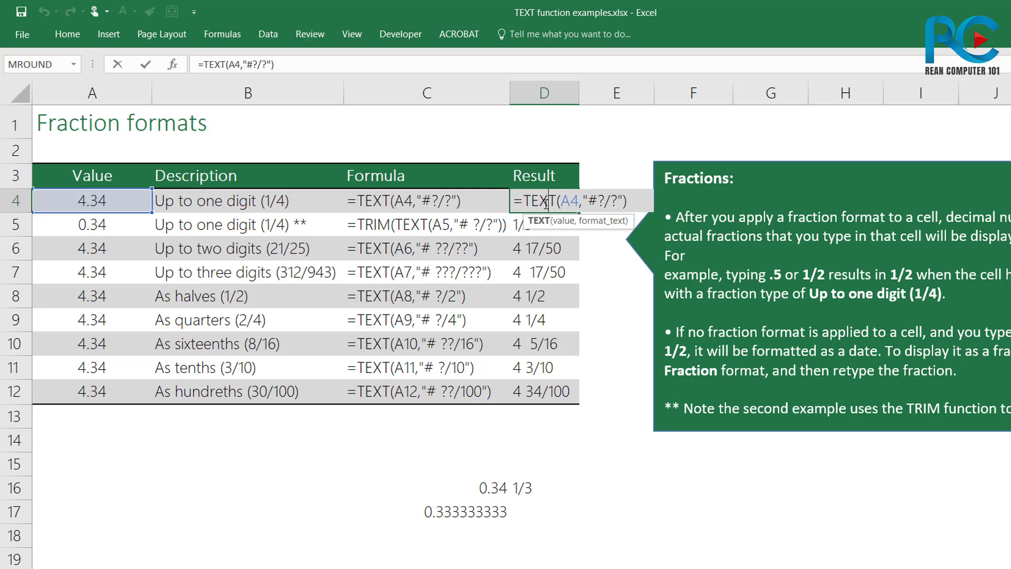
pyautogui.click(589, 199)
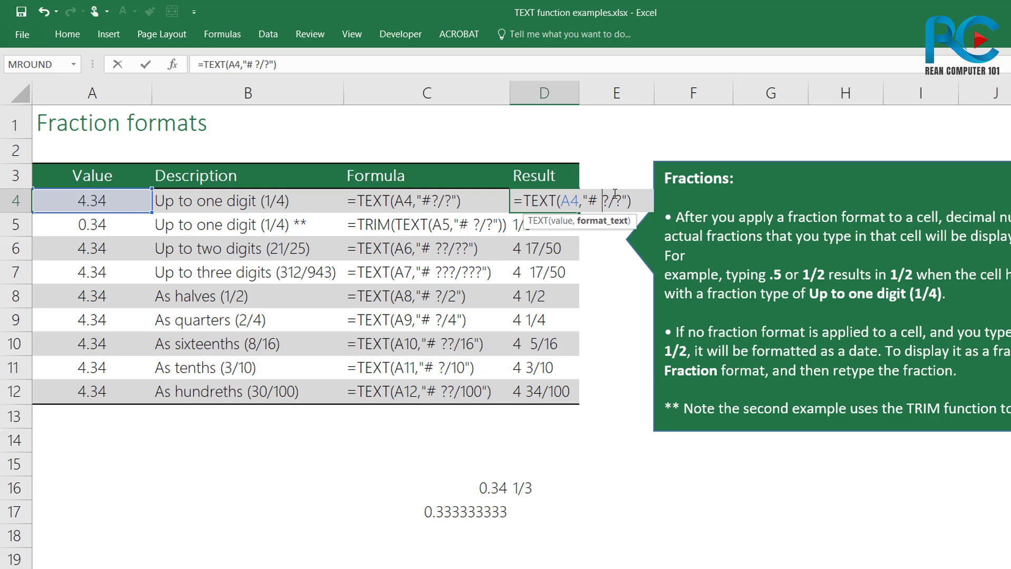
pyautogui.press('Return')
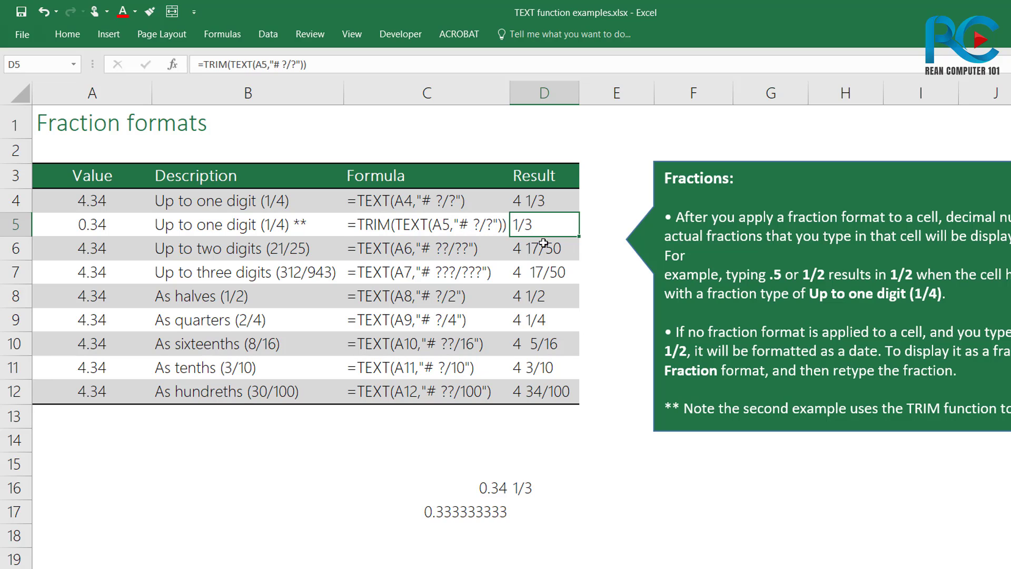
# Review B5's starred description, A5's 0.34 and D5's TRIM-wrapped formula.
pyautogui.click(217, 231)
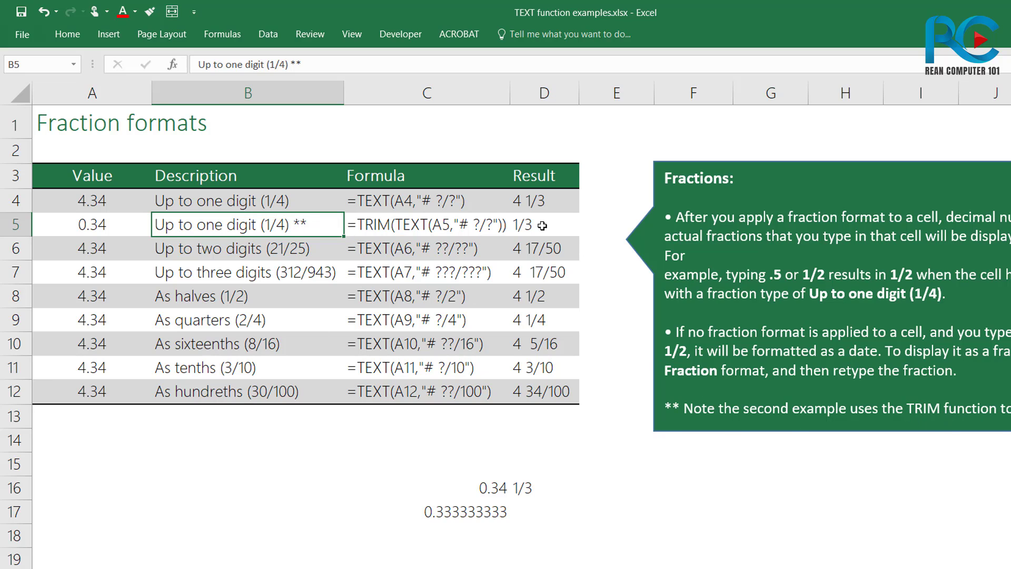
pyautogui.click(87, 235)
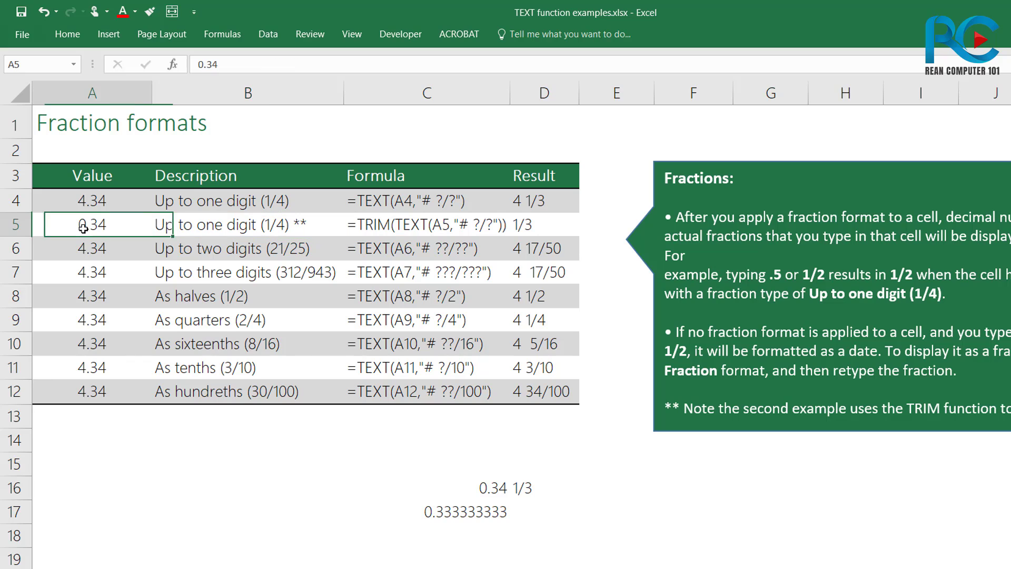
pyautogui.click(535, 232)
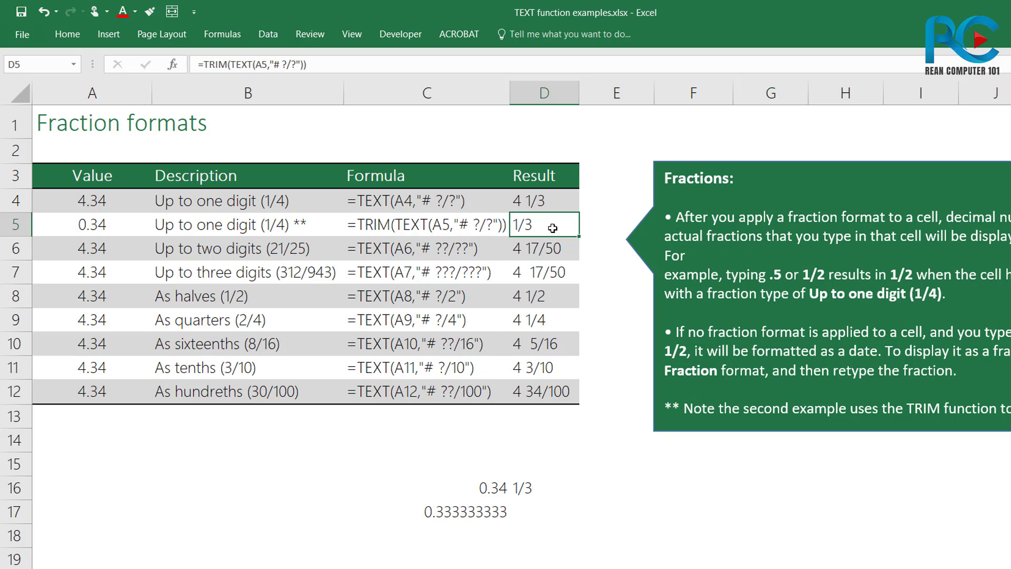
# Remove the TRIM wrapper so D5 reads =TEXT(A5,"# ?/?").
pyautogui.doubleClick(556, 223)
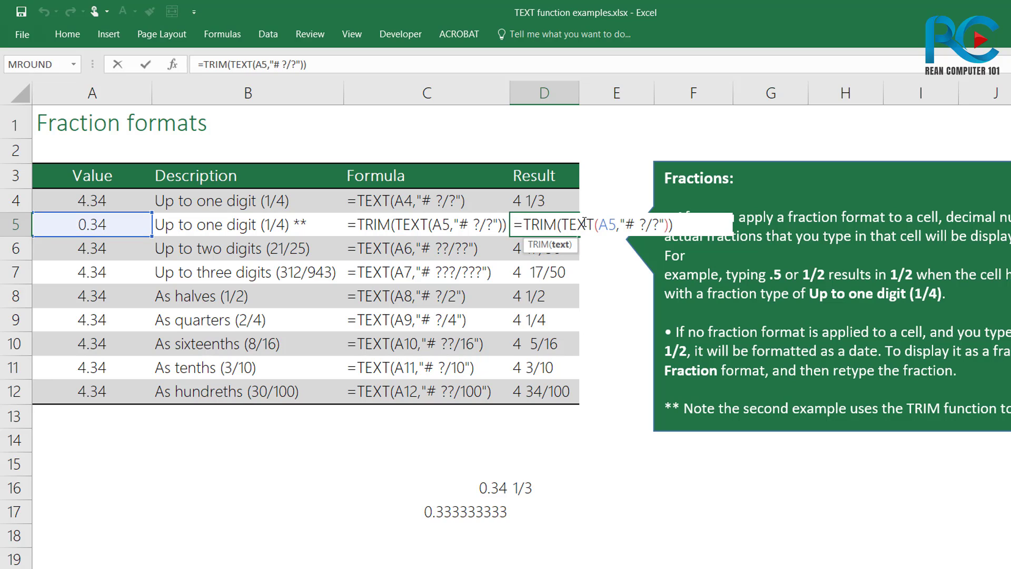
pyautogui.press('BackSpace')
pyautogui.press('BackSpace')
pyautogui.press('BackSpace')
pyautogui.press('BackSpace')
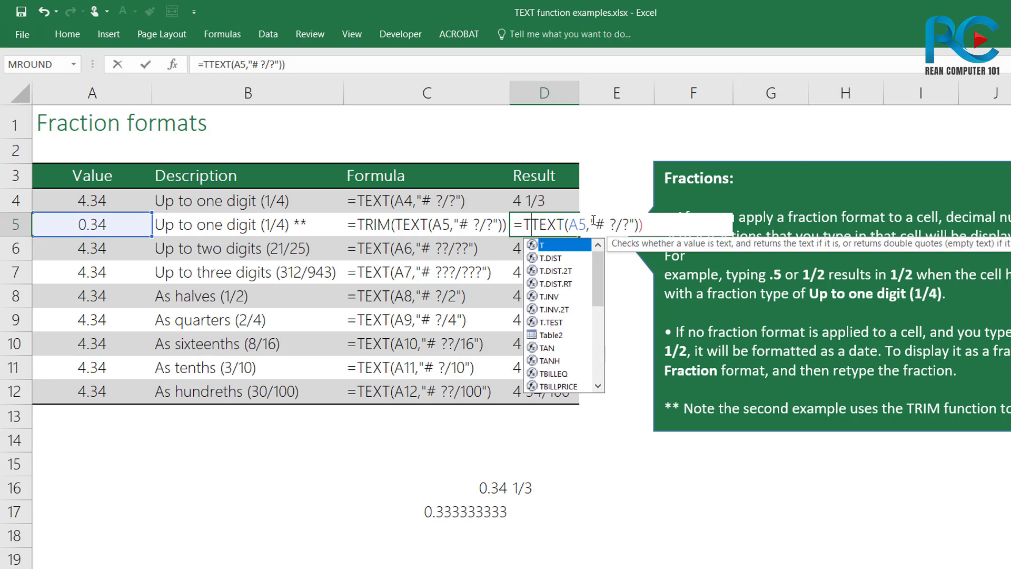
pyautogui.press('BackSpace')
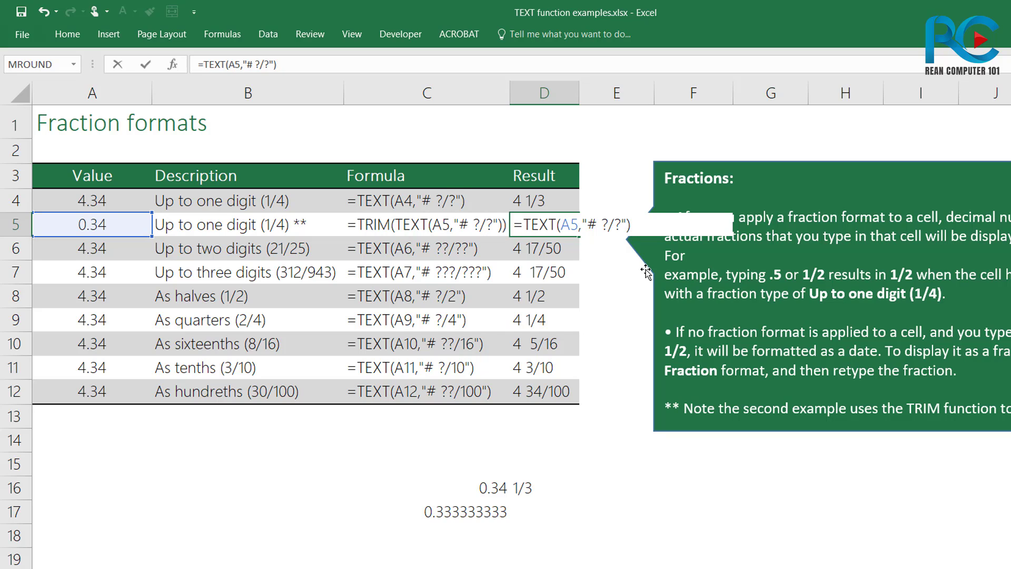
pyautogui.press('Return')
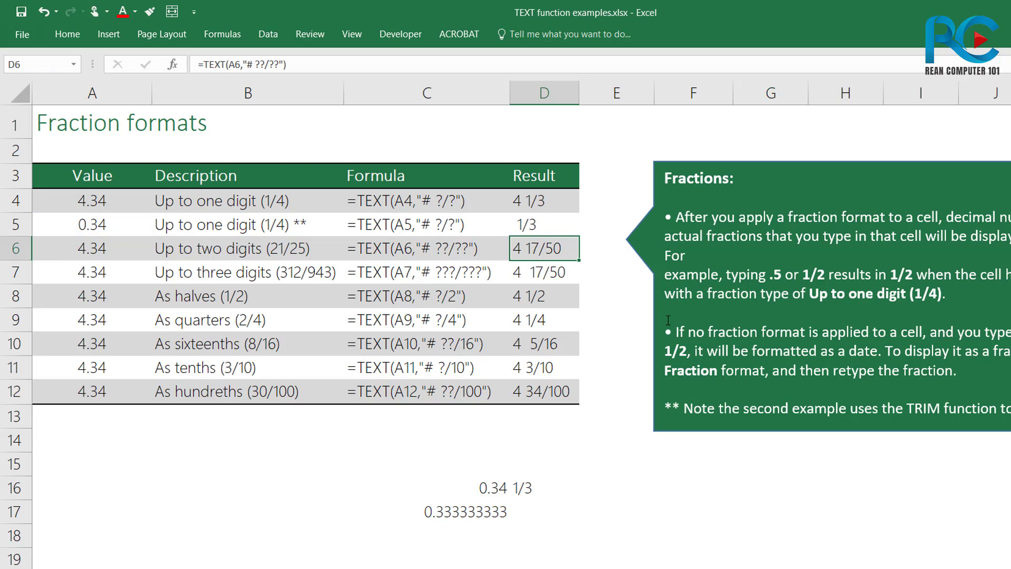
# Re-commit D5's untrimmed =TEXT(A5,"# ?/?") and compare the Result cells D4:D10.
pyautogui.click(537, 227)
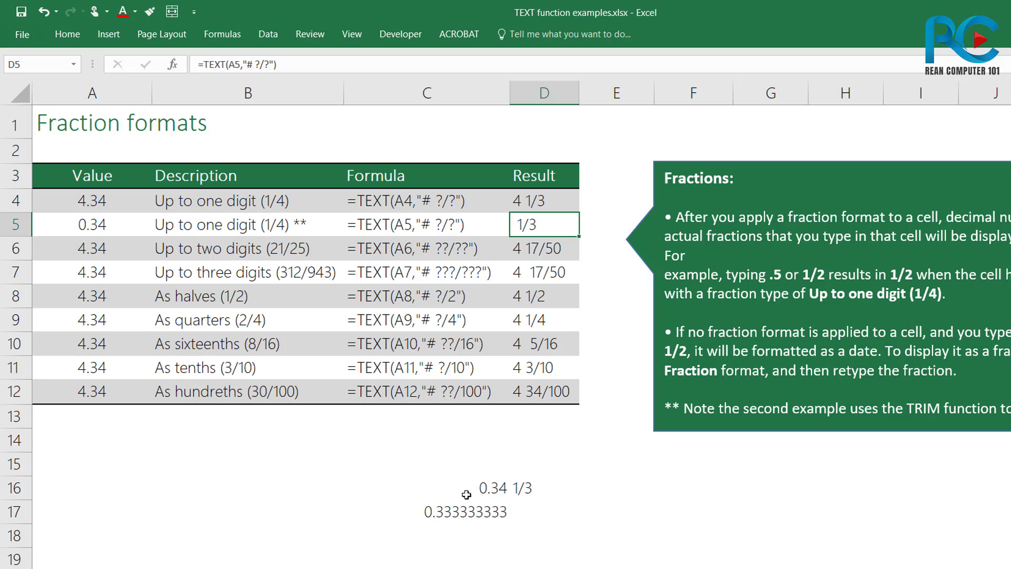
pyautogui.click(522, 489)
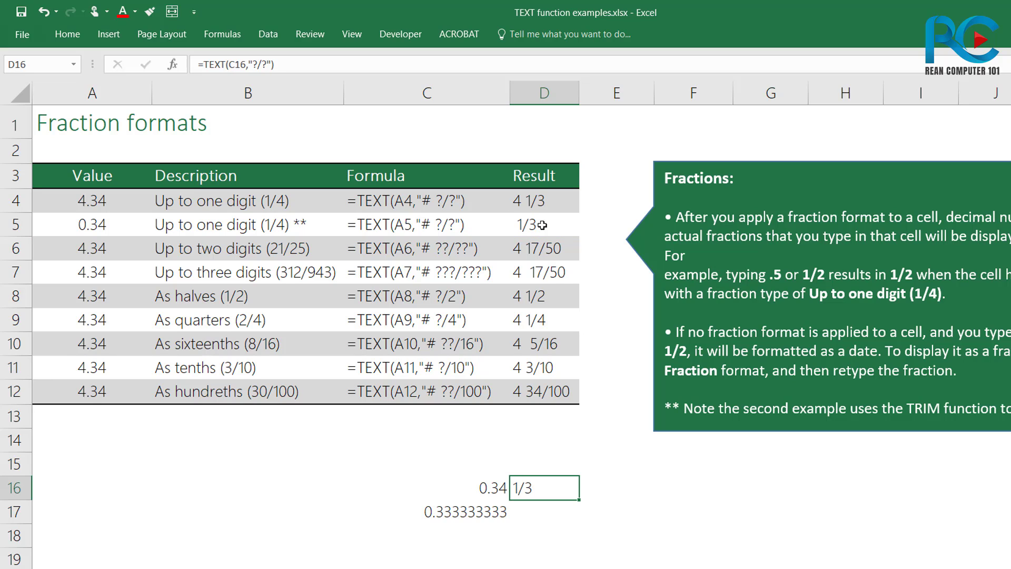
pyautogui.moveTo(535, 203); pyautogui.dragTo(534, 392)
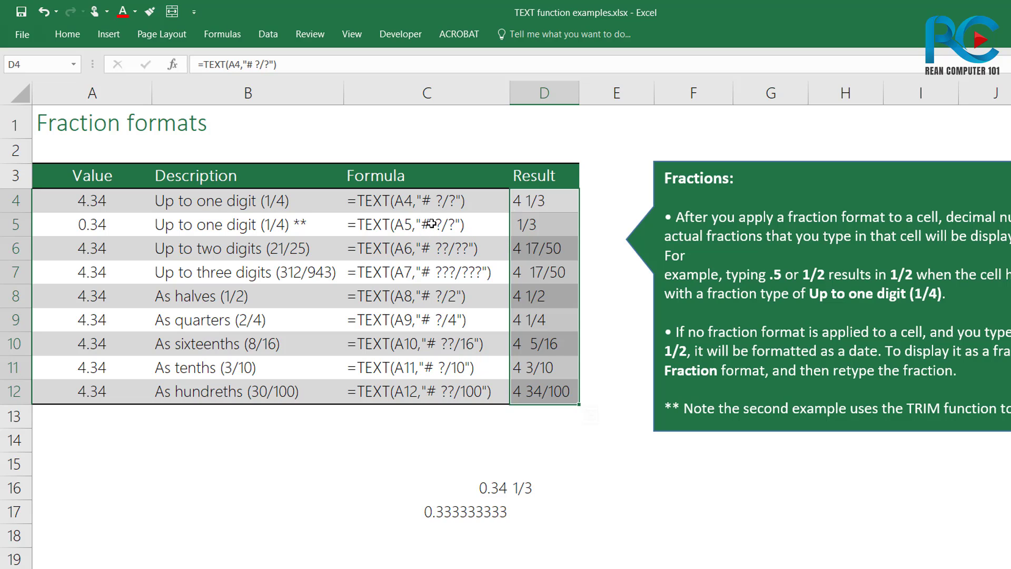
pyautogui.doubleClick(558, 225)
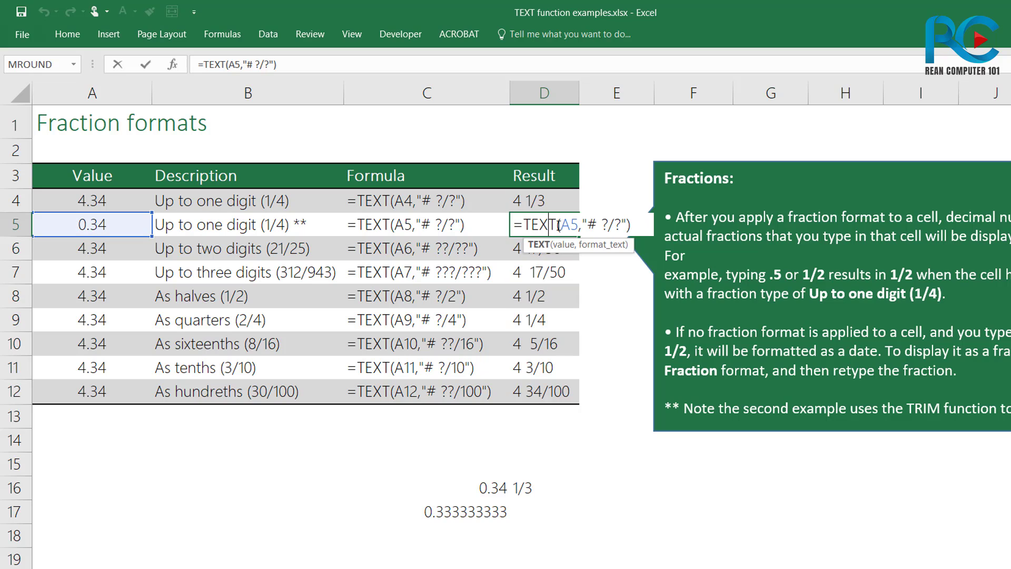
pyautogui.click(600, 225)
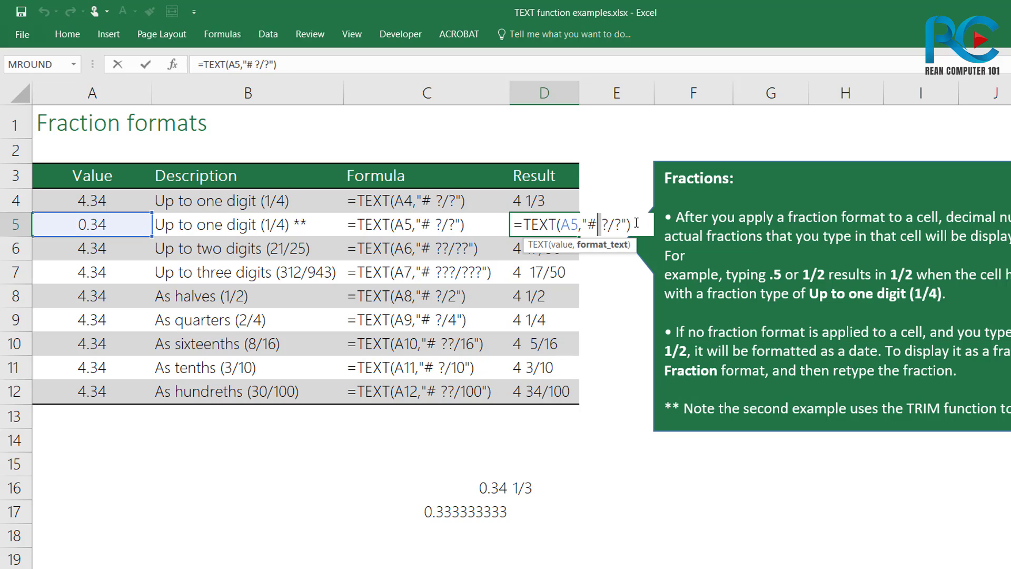
pyautogui.press('Return')
pyautogui.click(544, 221)
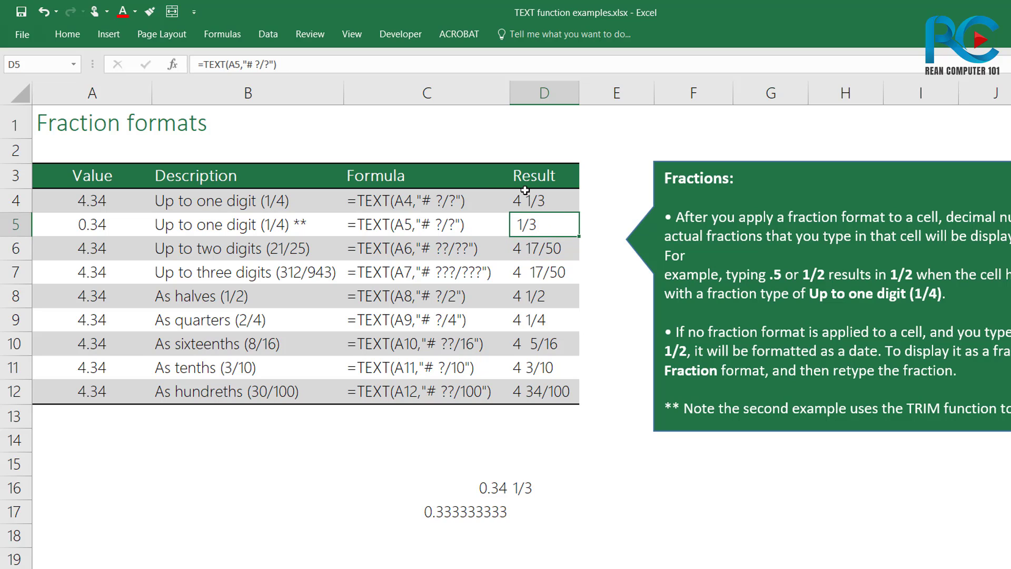
pyautogui.moveTo(531, 203); pyautogui.dragTo(564, 369)
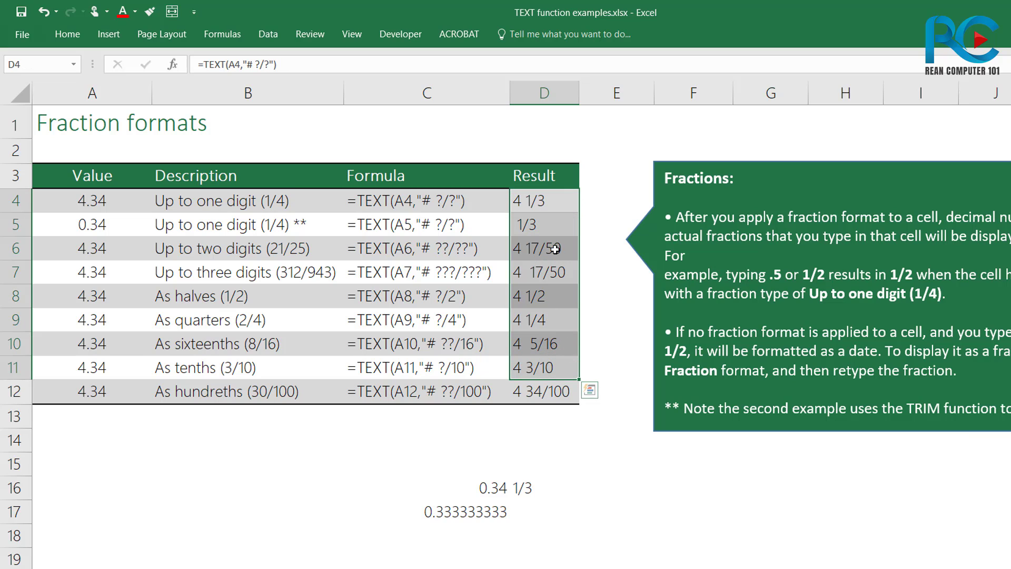
# Change D5's formula back to =TRIM(TEXT(A5,"# ?/?")) so 1/3 loses its leading space.
pyautogui.doubleClick(543, 225)
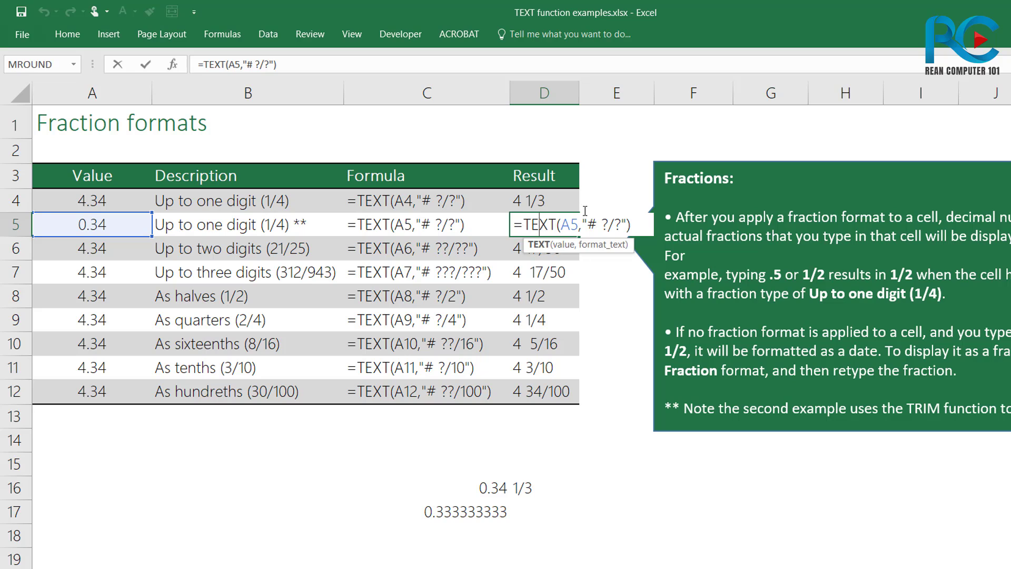
pyautogui.press('Left')
pyautogui.write('t')
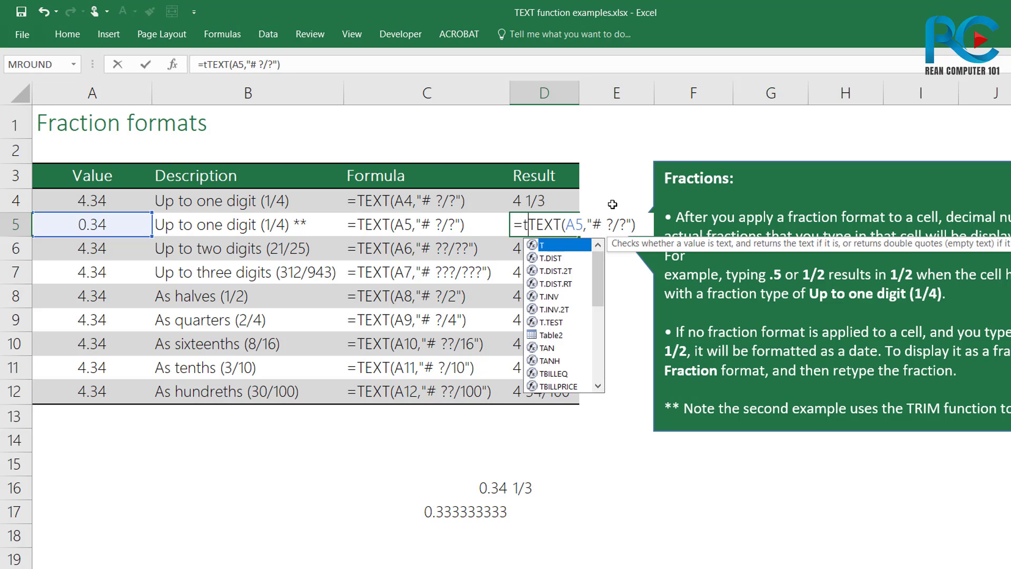
pyautogui.write('rim(')
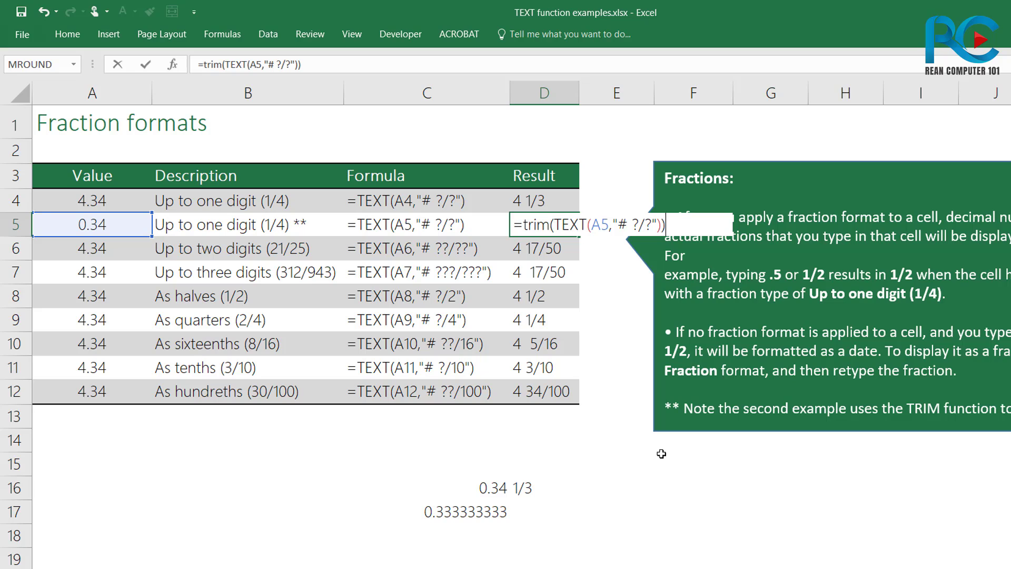
pyautogui.press('Return')
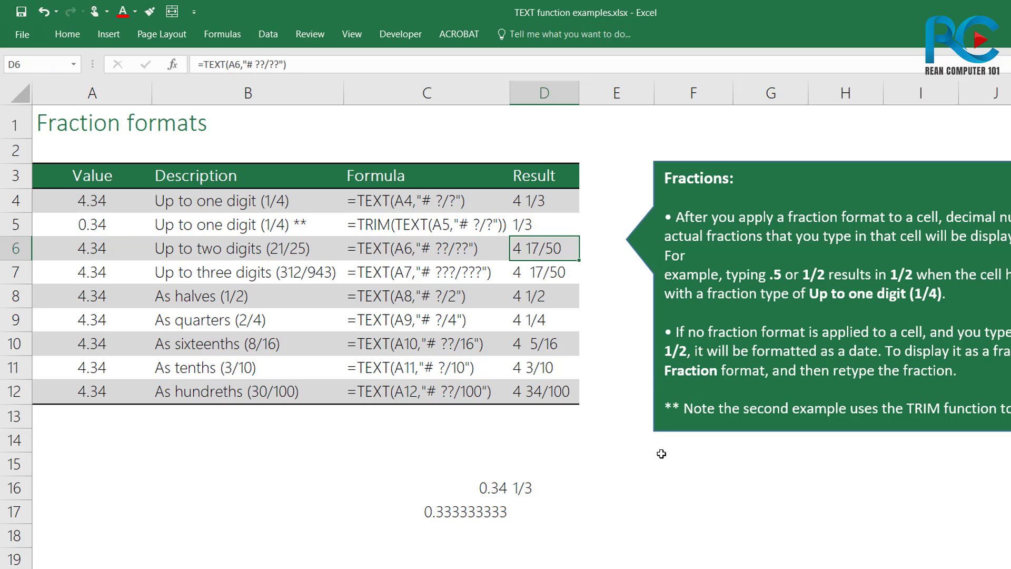
pyautogui.click(539, 226)
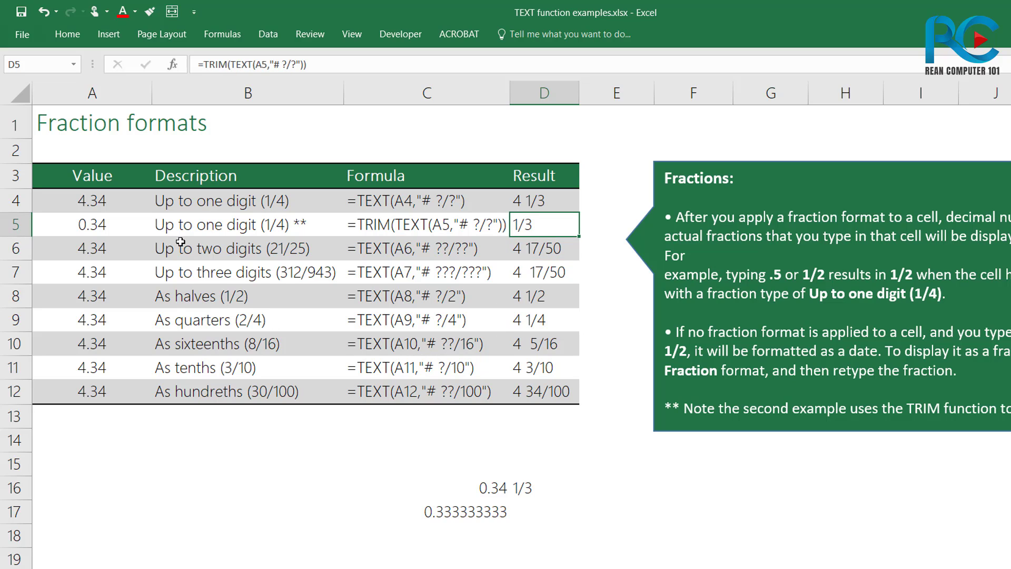
pyautogui.click(206, 248)
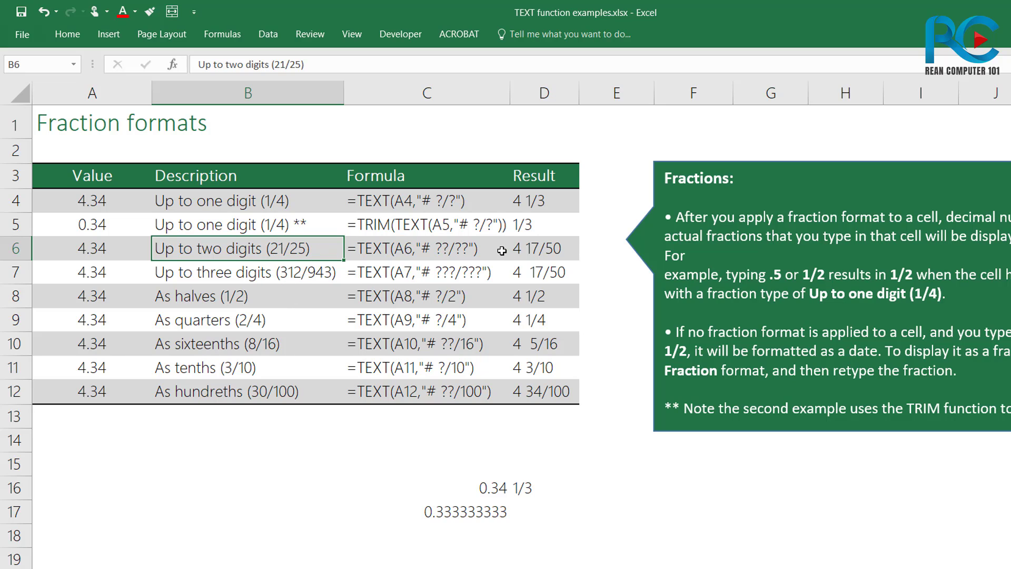
pyautogui.doubleClick(535, 247)
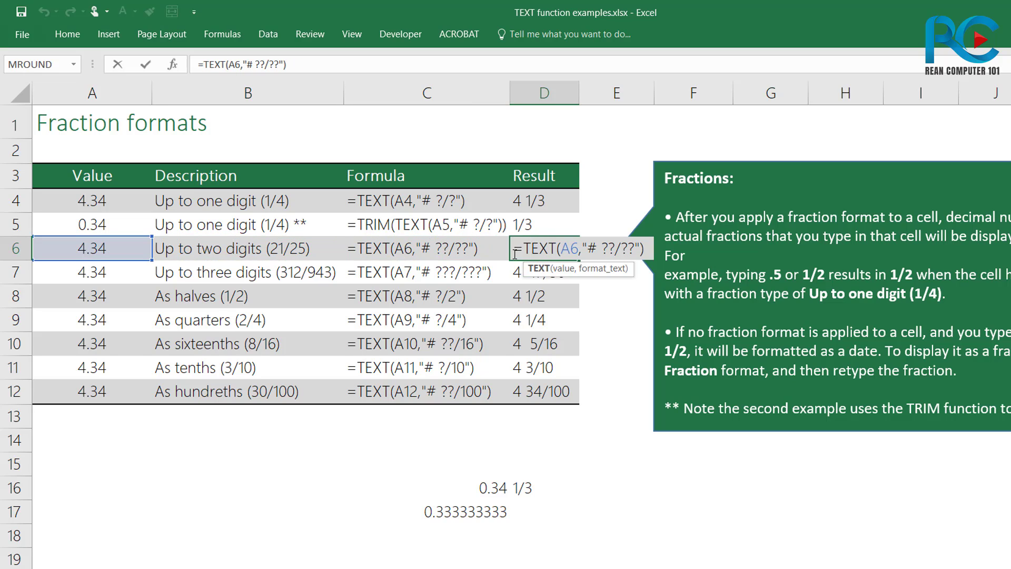
pyautogui.moveTo(525, 248); pyautogui.dragTo(567, 248)
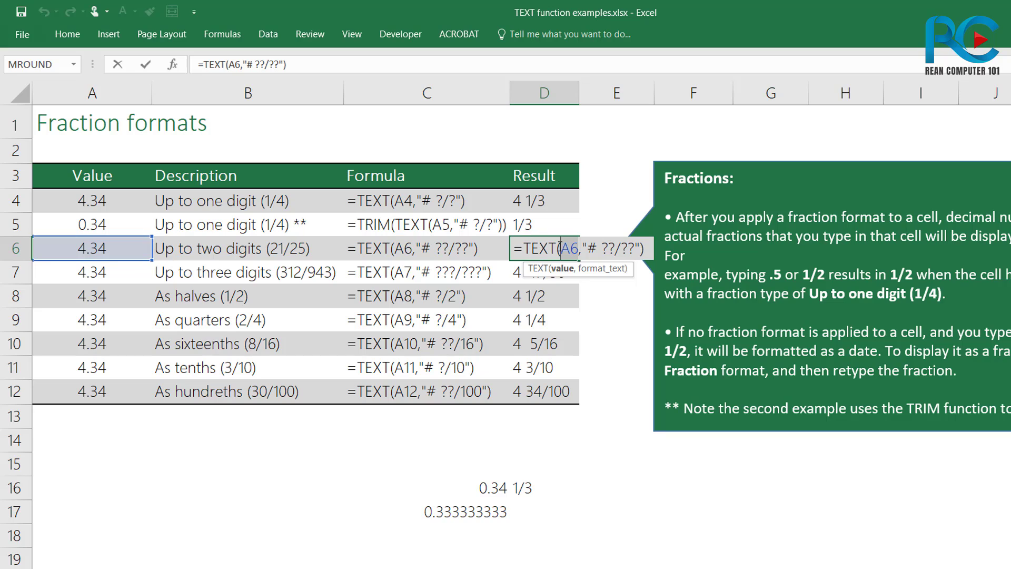
pyautogui.moveTo(587, 250); pyautogui.dragTo(635, 249)
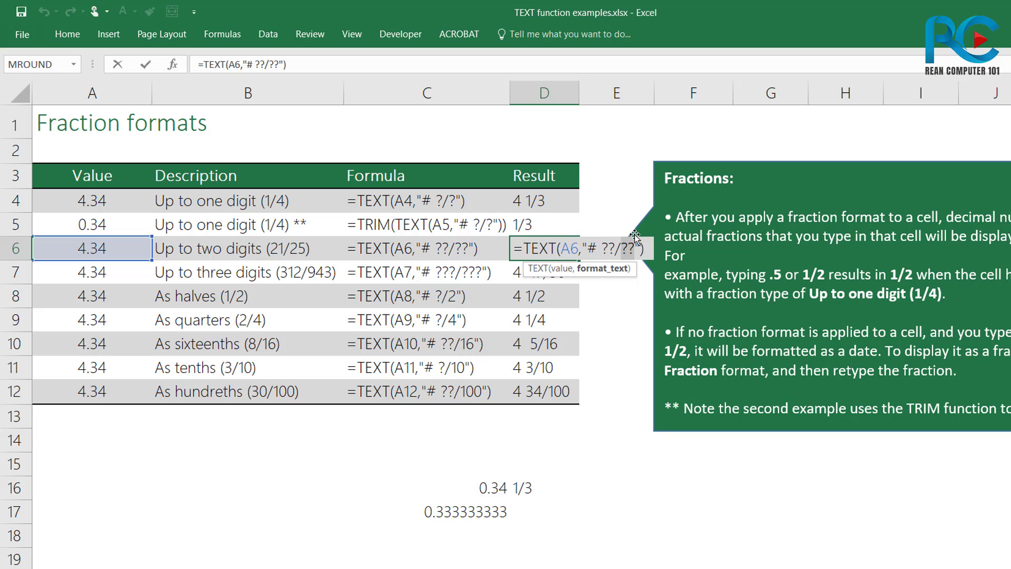
pyautogui.press('Return')
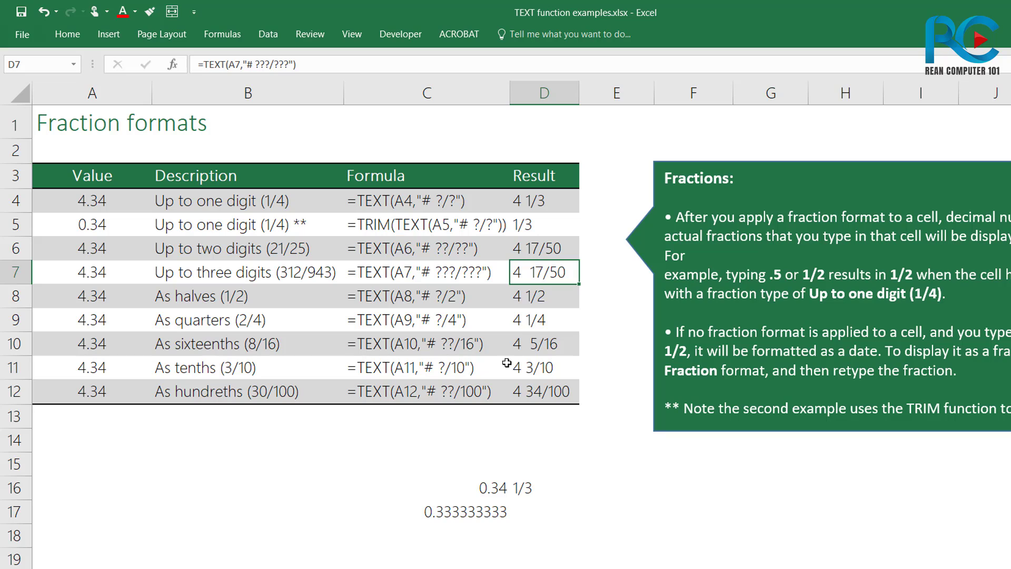
pyautogui.click(538, 252)
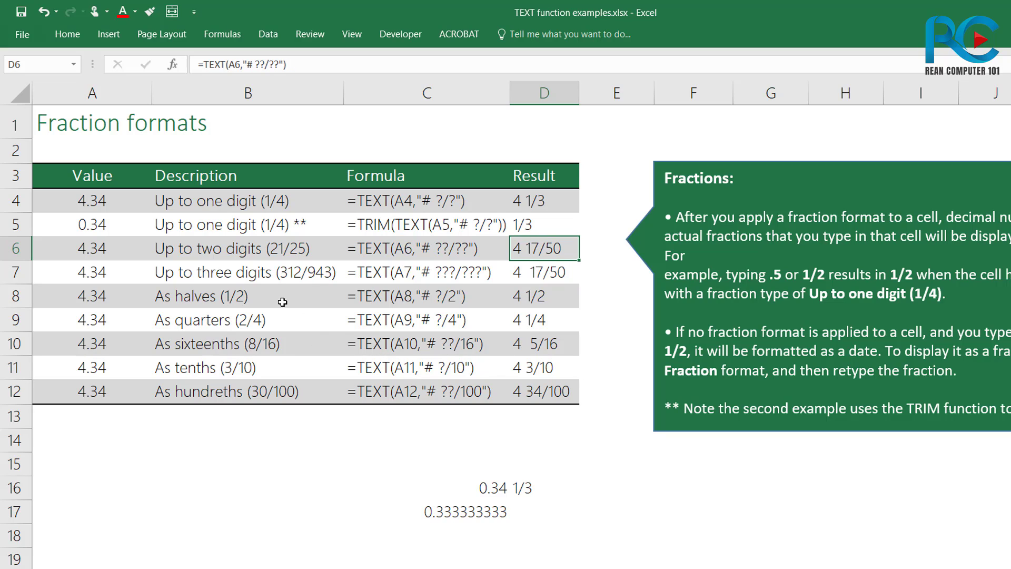
pyautogui.click(221, 281)
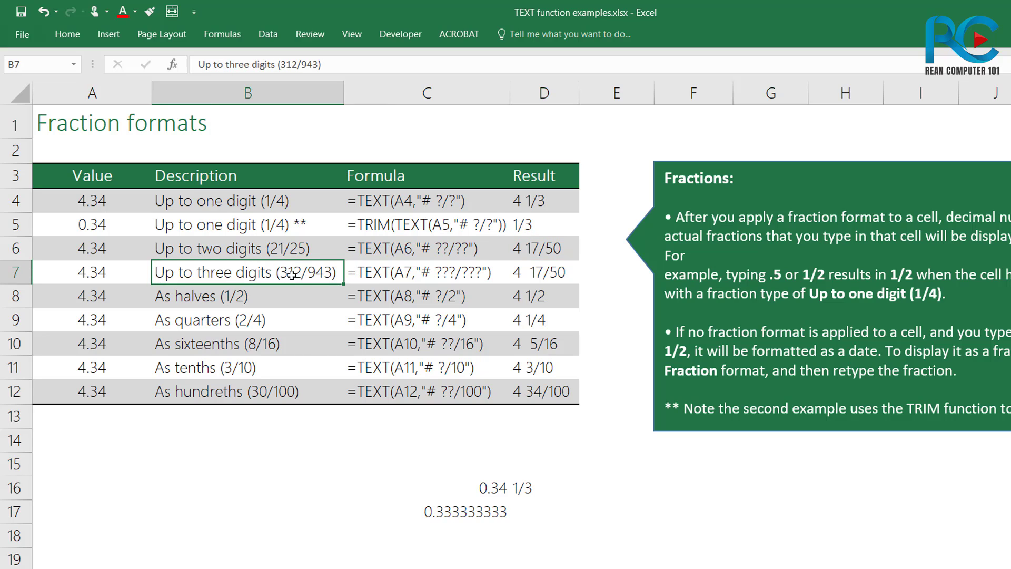
pyautogui.click(444, 277)
pyautogui.doubleClick(554, 271)
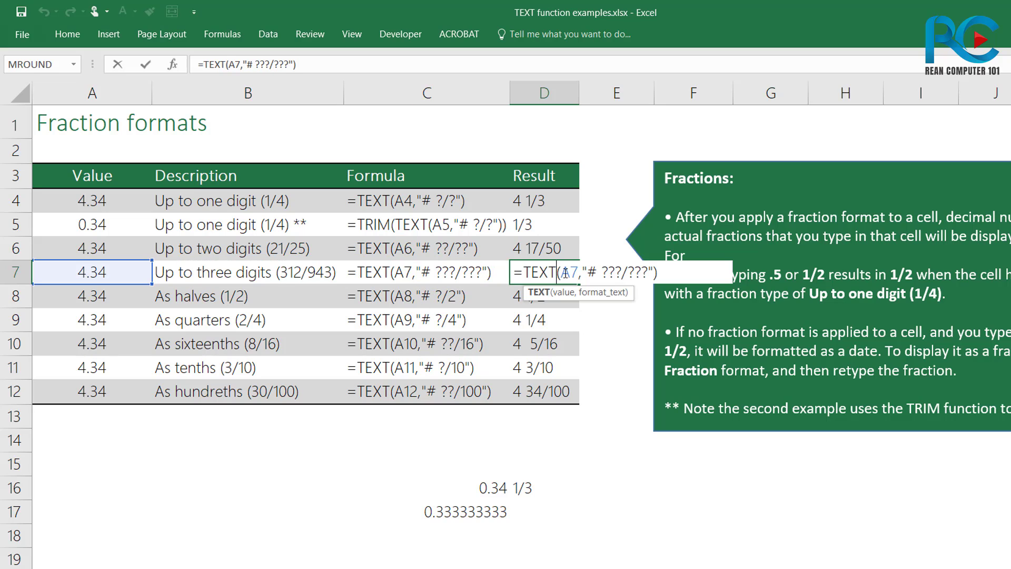
pyautogui.click(619, 272)
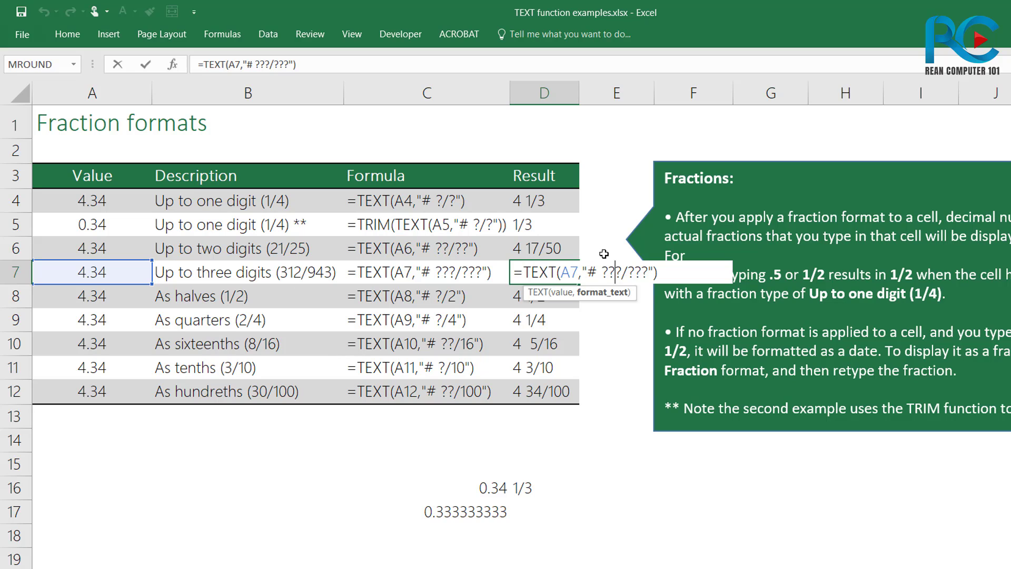
pyautogui.press('Return')
pyautogui.click(550, 276)
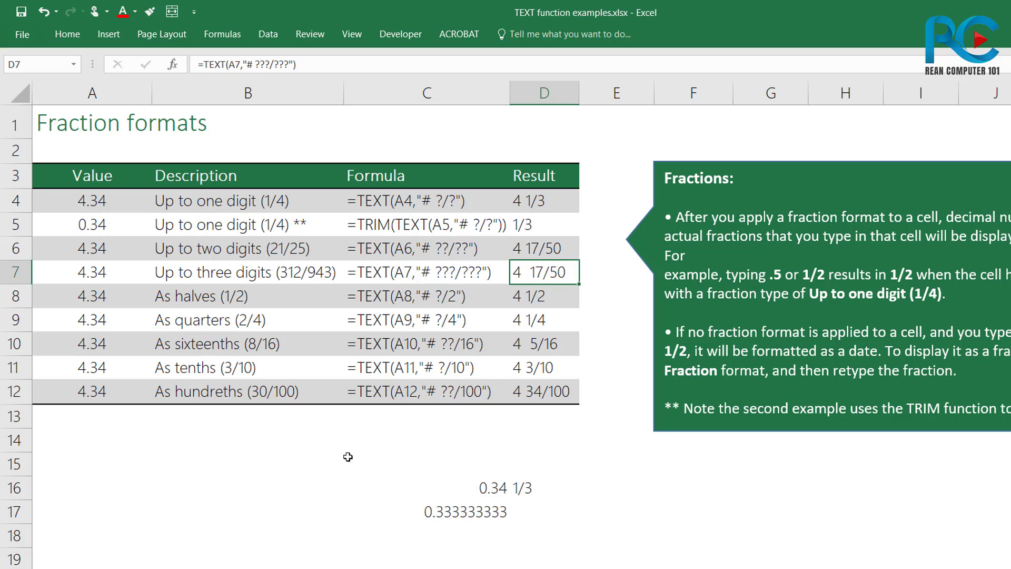
pyautogui.click(462, 265)
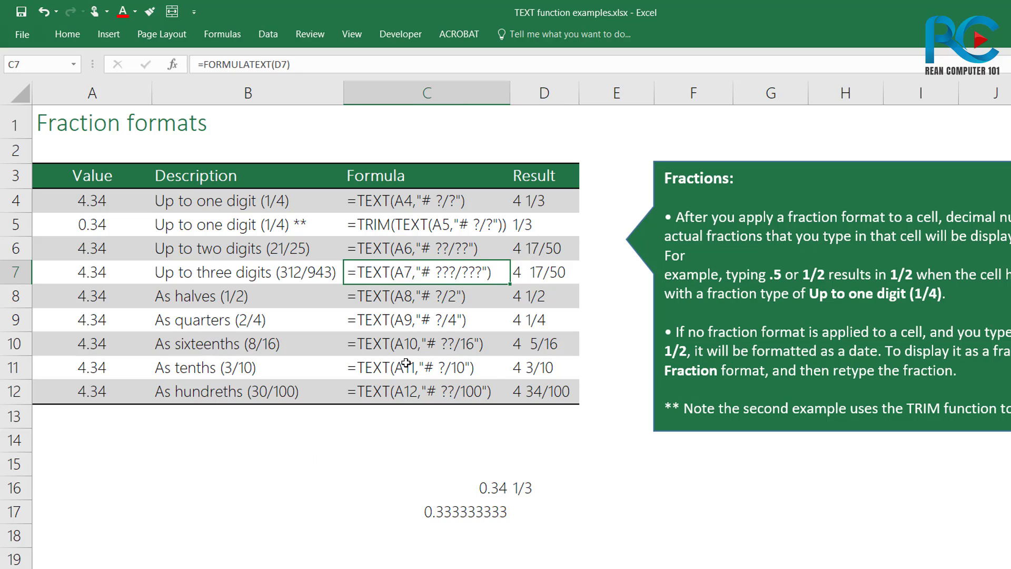
pyautogui.click(243, 296)
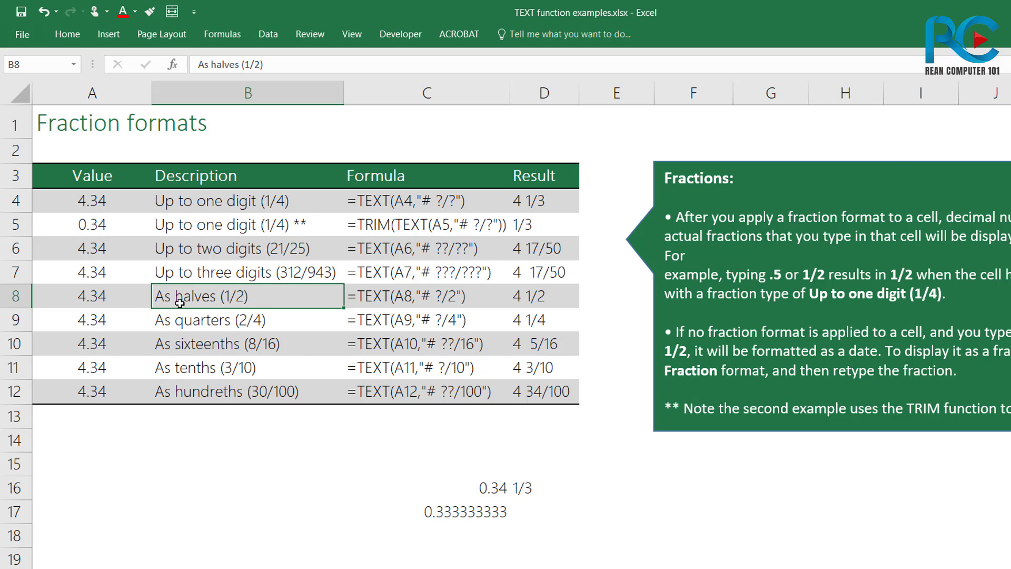
pyautogui.click(457, 297)
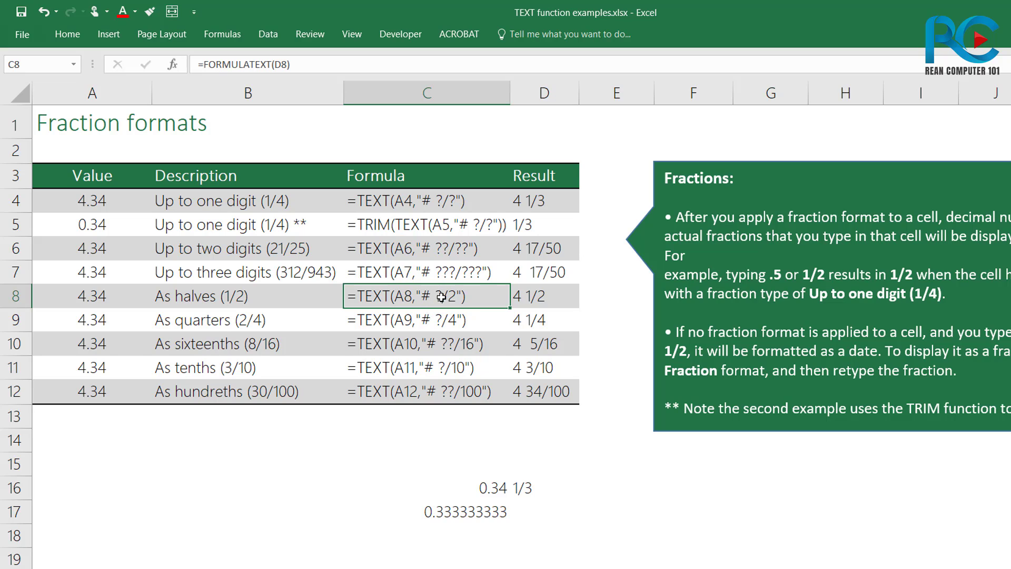
pyautogui.click(553, 291)
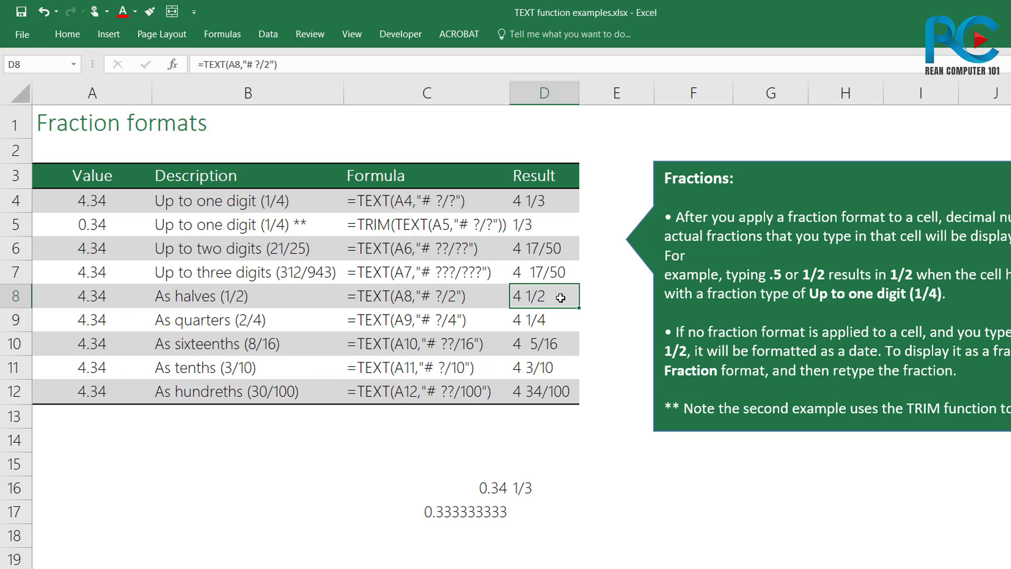
pyautogui.click(426, 476)
pyautogui.press('Up')
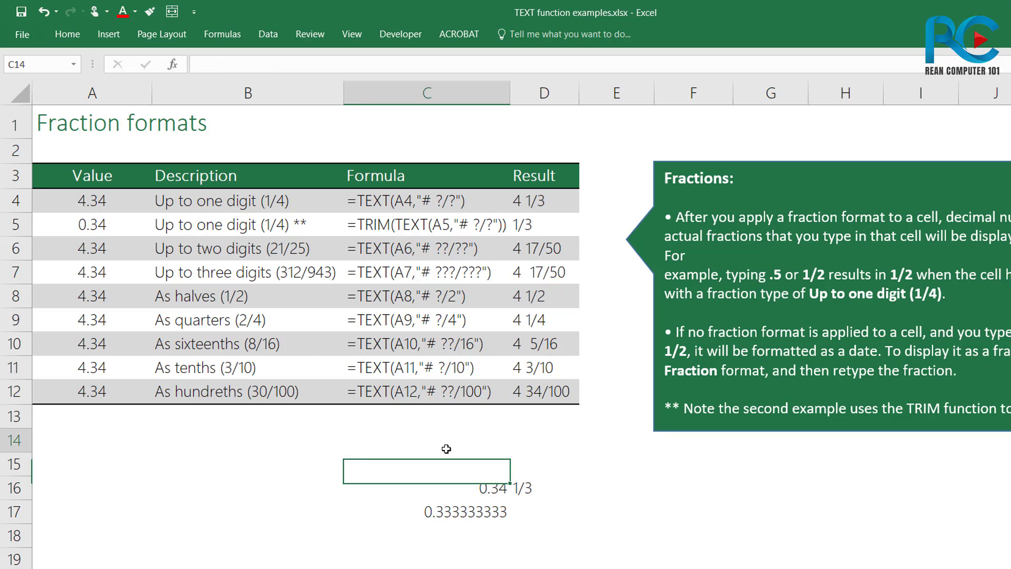
pyautogui.press('Up')
pyautogui.write('=')
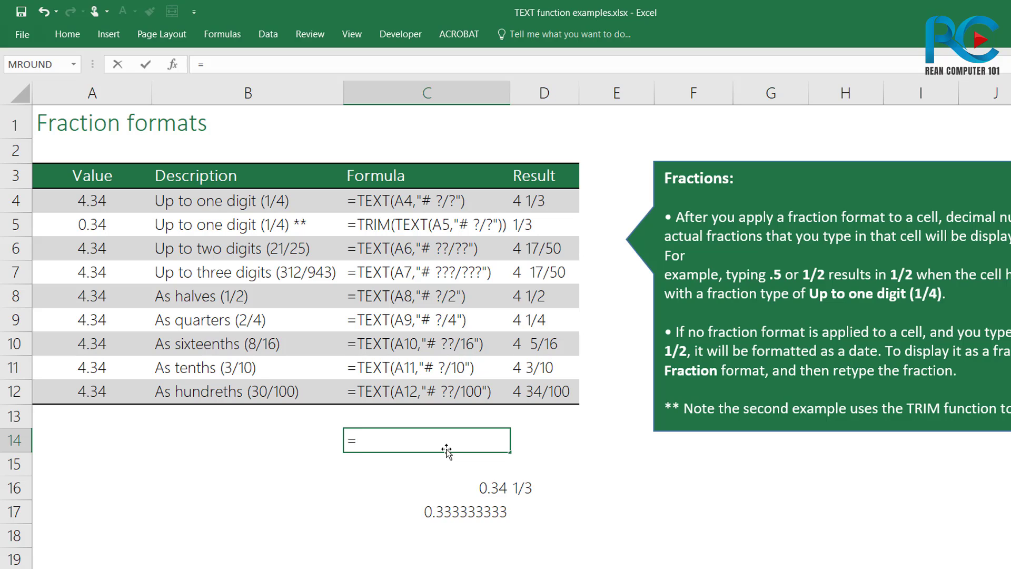
pyautogui.press('BackSpace')
pyautogui.press('Return')
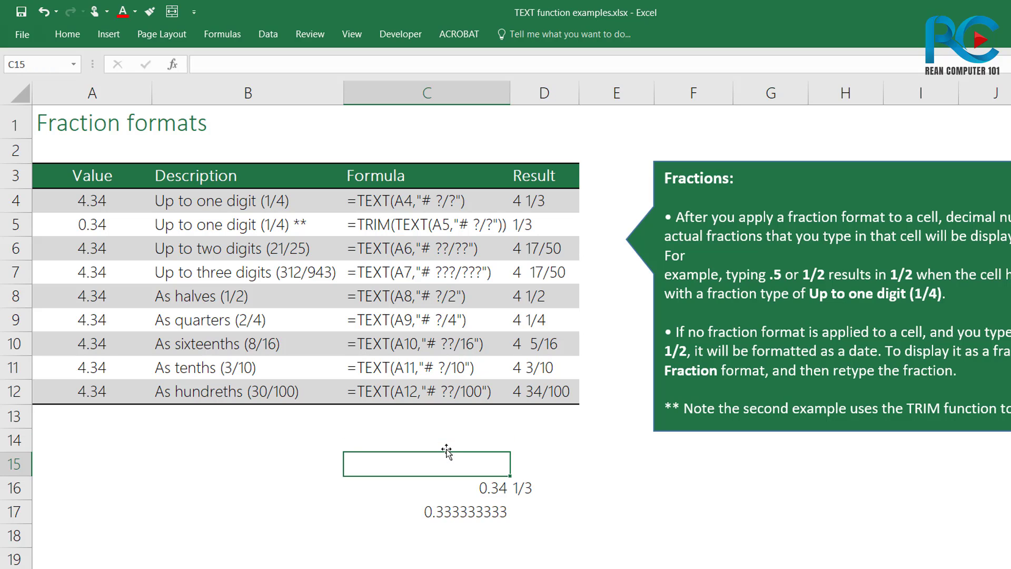
pyautogui.click(235, 312)
pyautogui.click(239, 298)
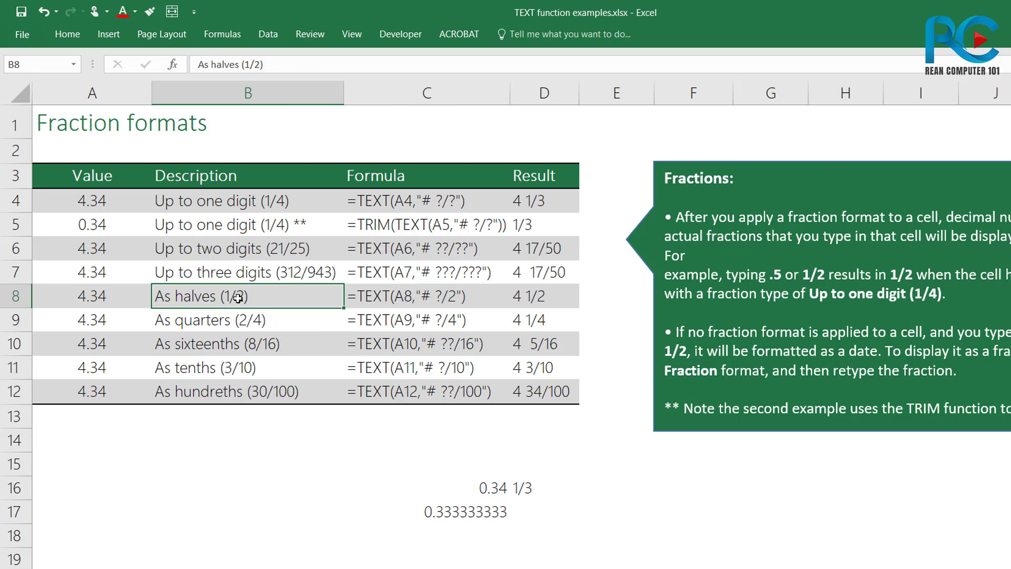
pyautogui.click(248, 319)
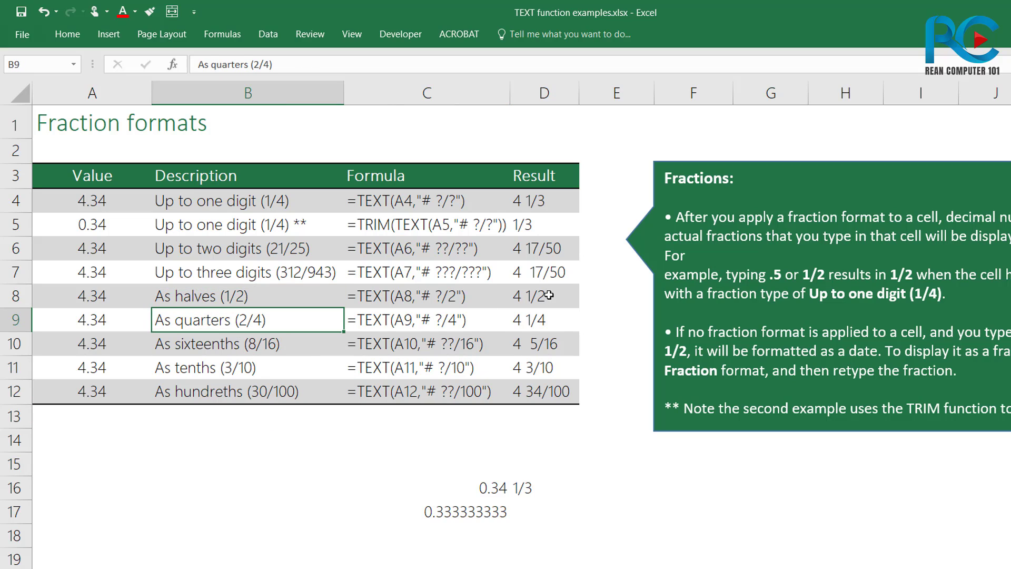
pyautogui.click(472, 325)
pyautogui.click(551, 325)
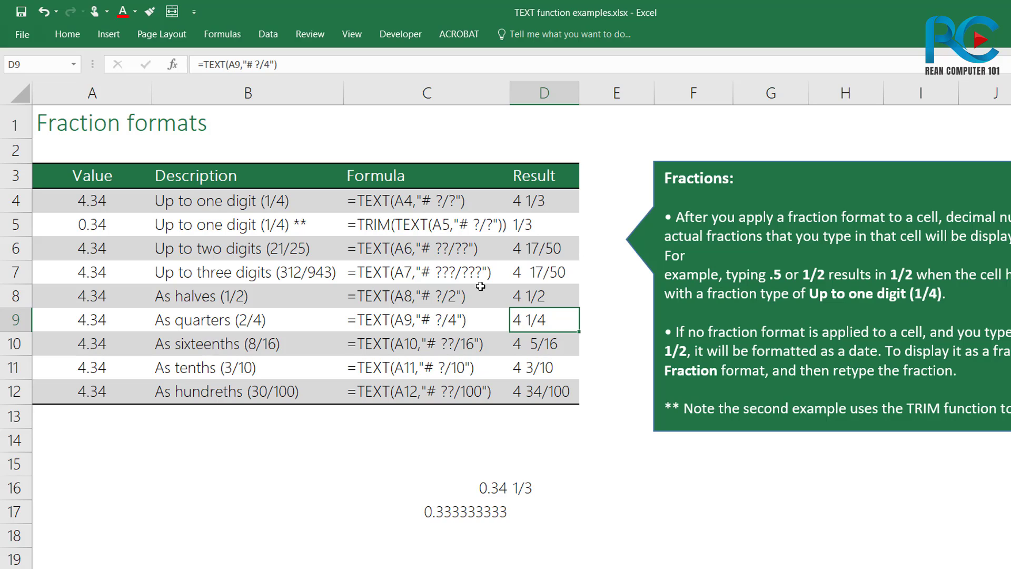
pyautogui.click(235, 348)
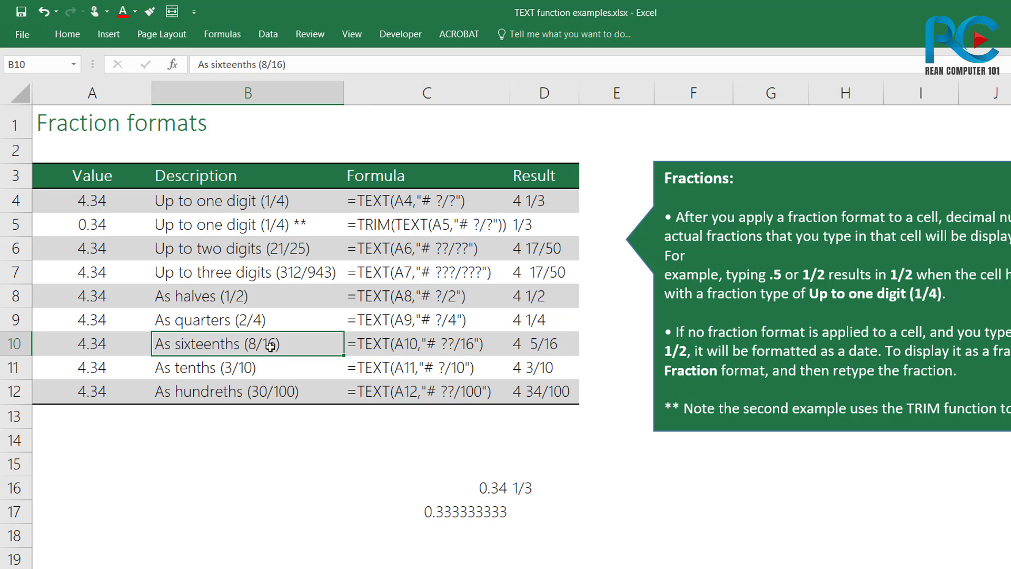
pyautogui.click(479, 354)
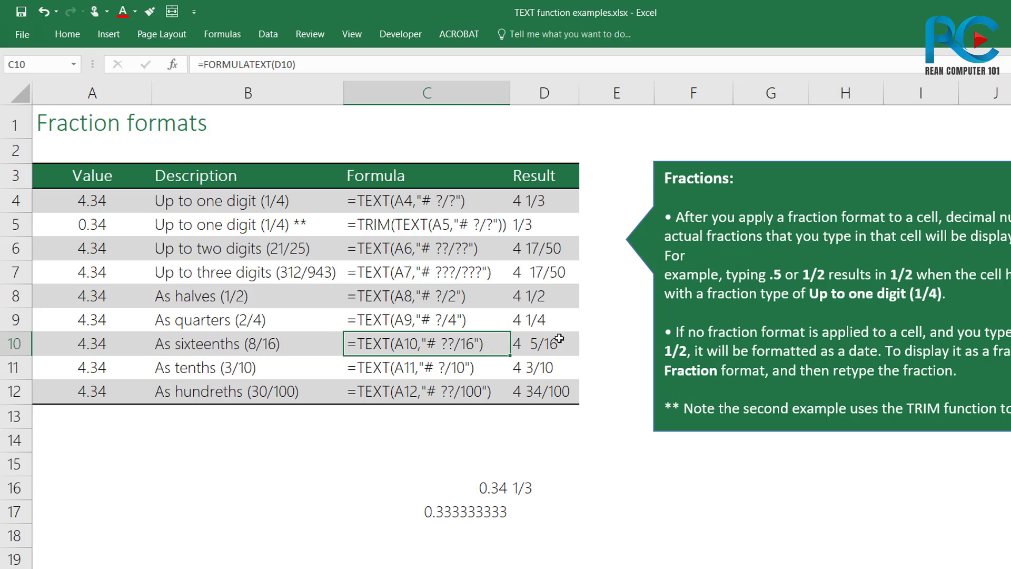
pyautogui.click(561, 338)
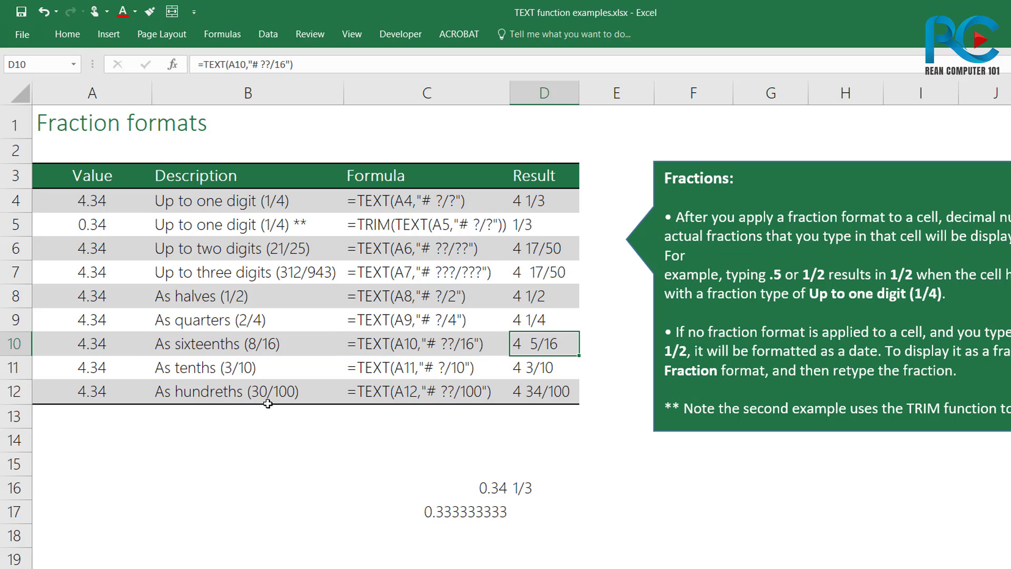
pyautogui.click(197, 372)
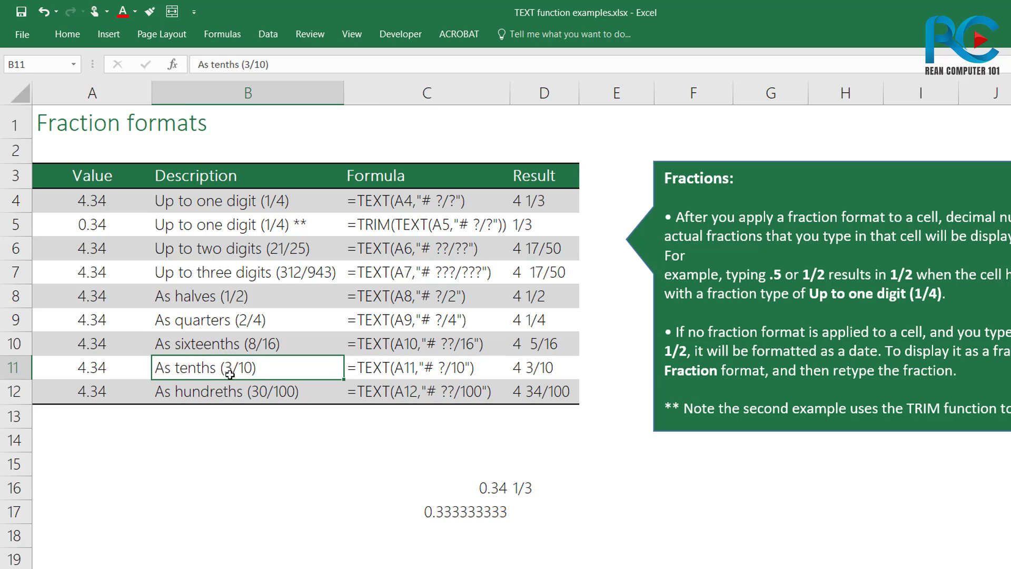
pyautogui.click(544, 365)
pyautogui.click(277, 391)
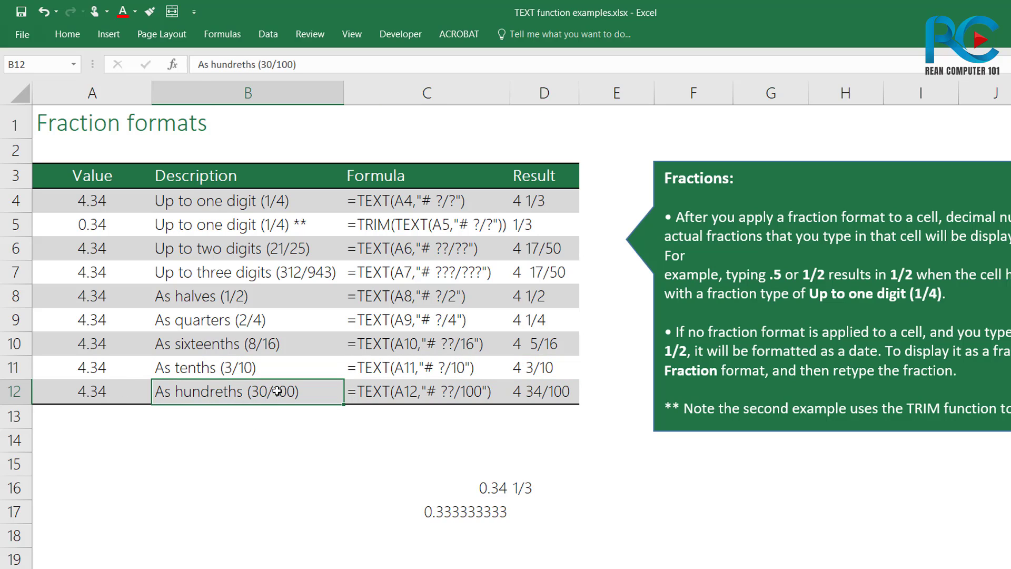
pyautogui.click(554, 394)
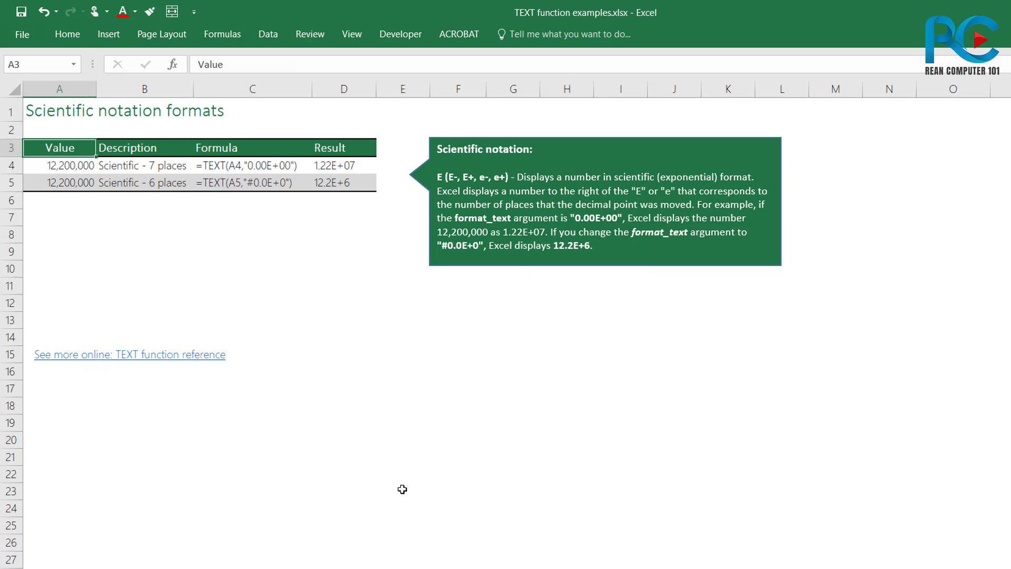
pyautogui.click(424, 454)
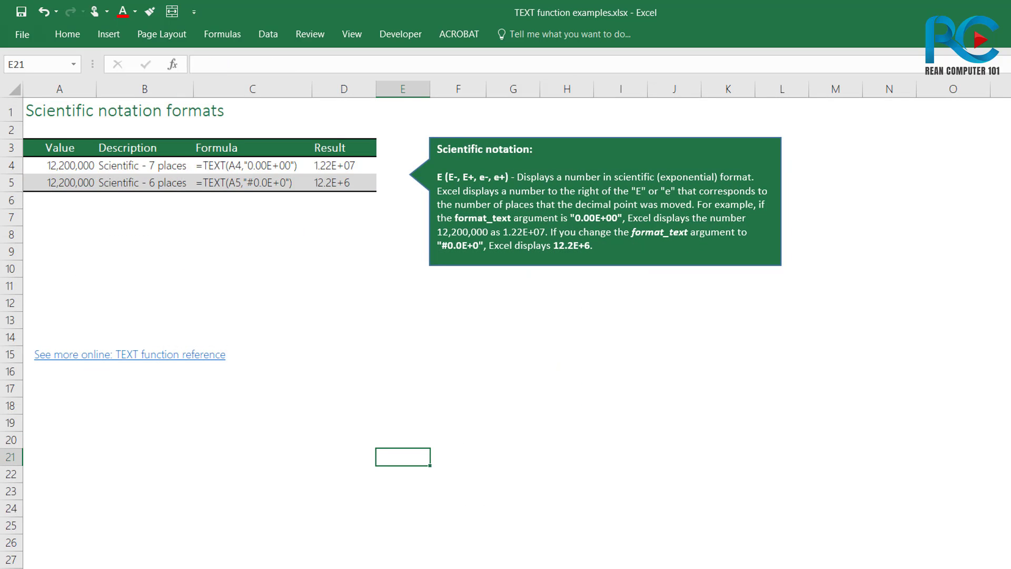
# Review the 12,200,000 values, their format descriptions, D4's =TEXT(A4,"0.00E+00") and the note.
pyautogui.scroll(1, 506, 324)
pyautogui.scroll(1, 506, 325)
pyautogui.scroll(1, 506, 324)
pyautogui.scroll(2, 506, 324)
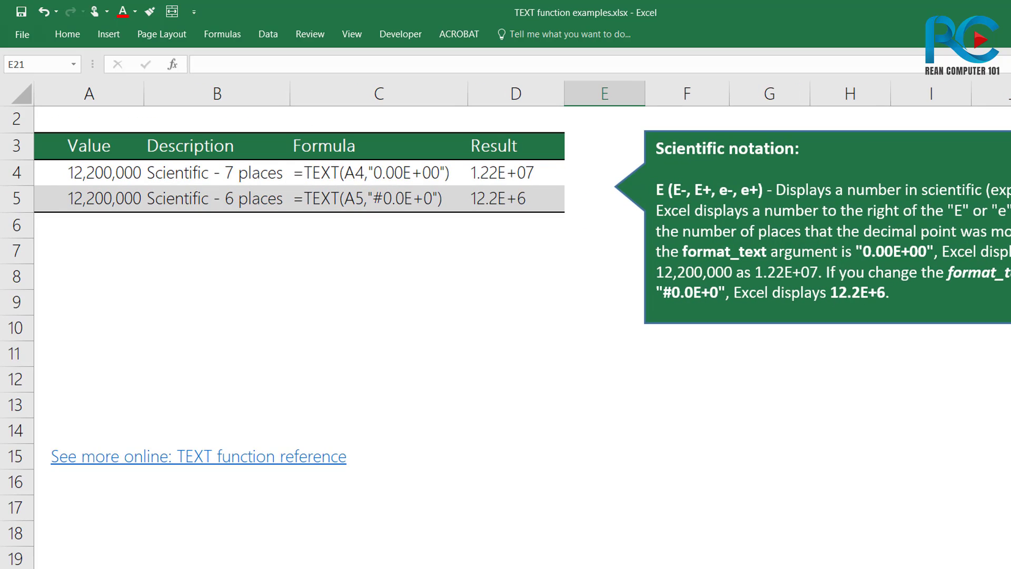
pyautogui.scroll(1, 969, 546)
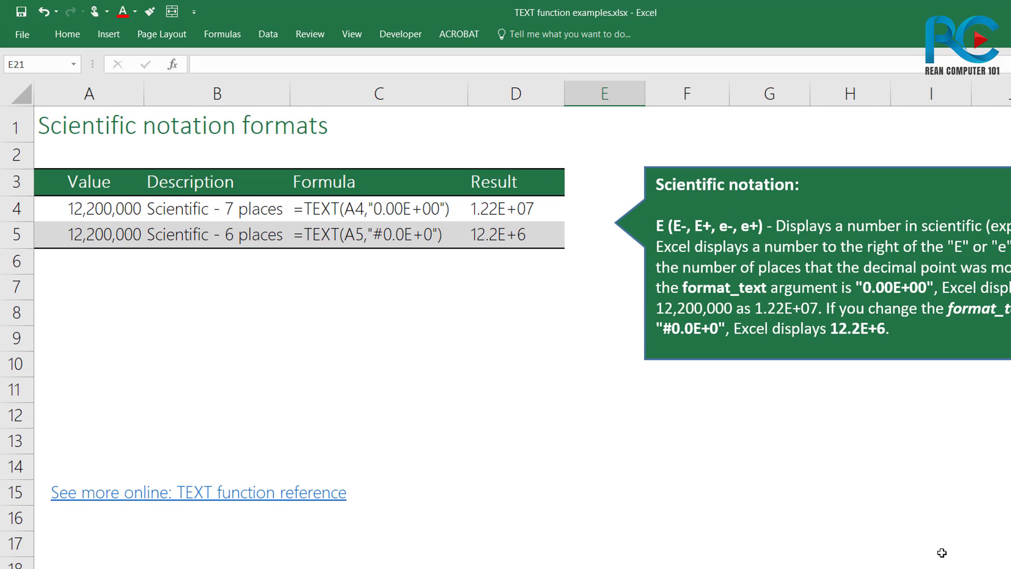
pyautogui.moveTo(112, 209); pyautogui.dragTo(108, 231)
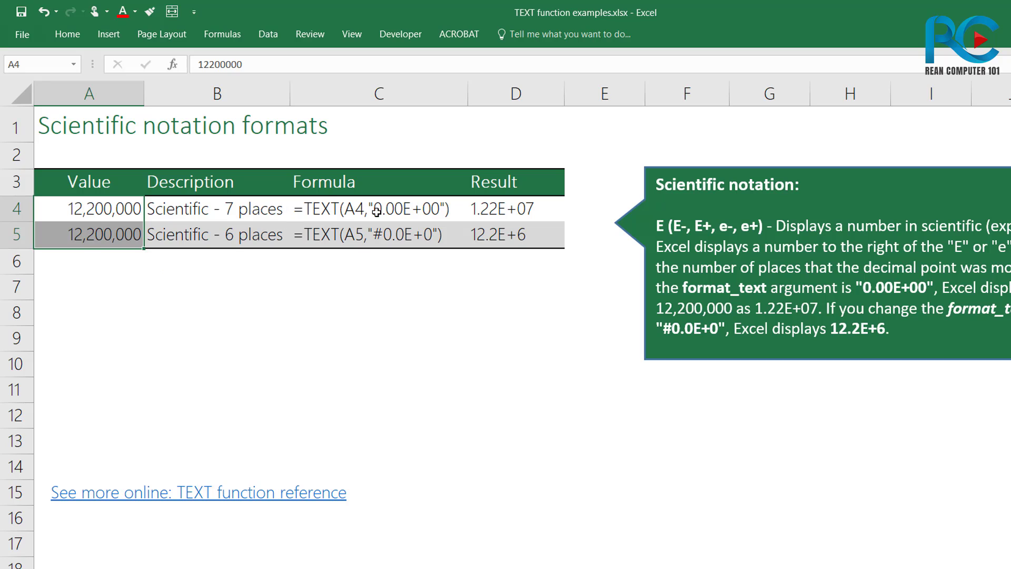
pyautogui.moveTo(211, 210); pyautogui.dragTo(222, 232)
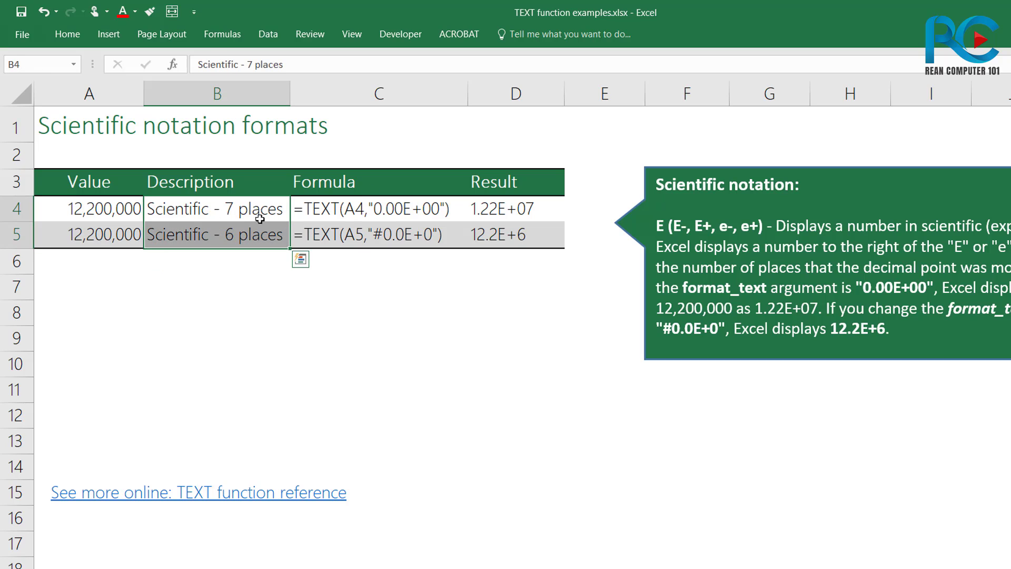
pyautogui.click(502, 211)
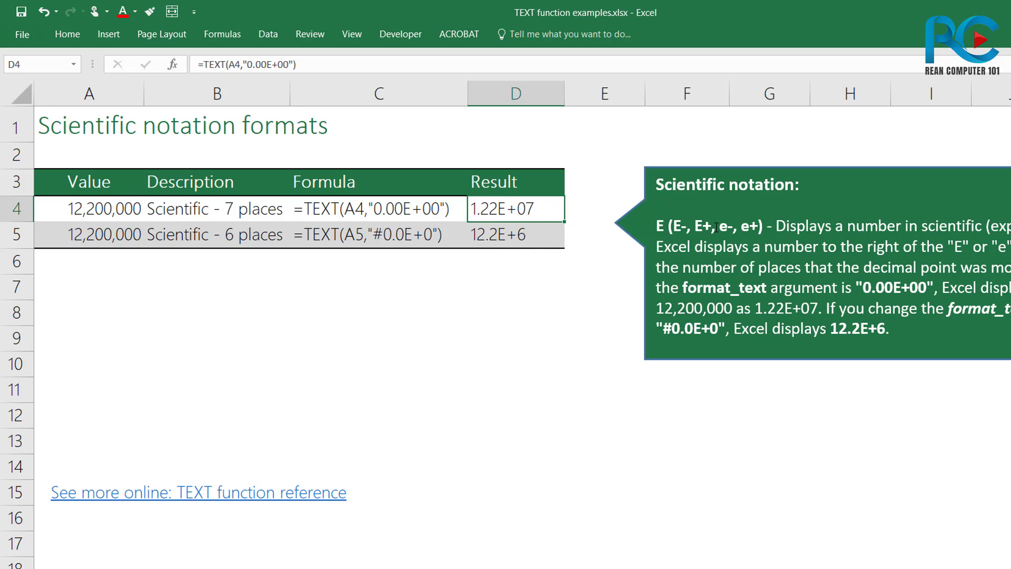
pyautogui.moveTo(784, 217); pyautogui.dragTo(1008, 226)
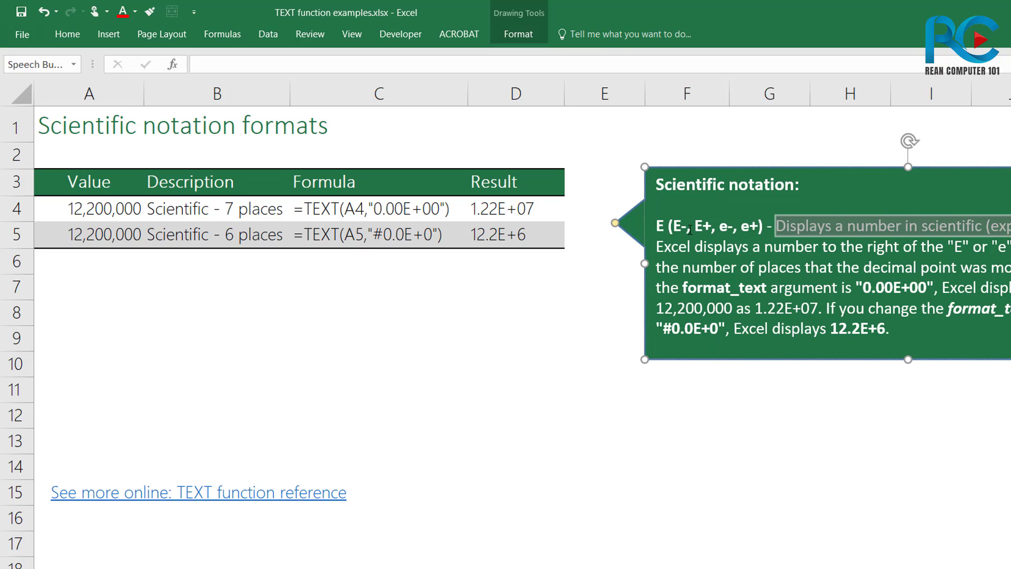
pyautogui.moveTo(669, 226); pyautogui.dragTo(771, 220)
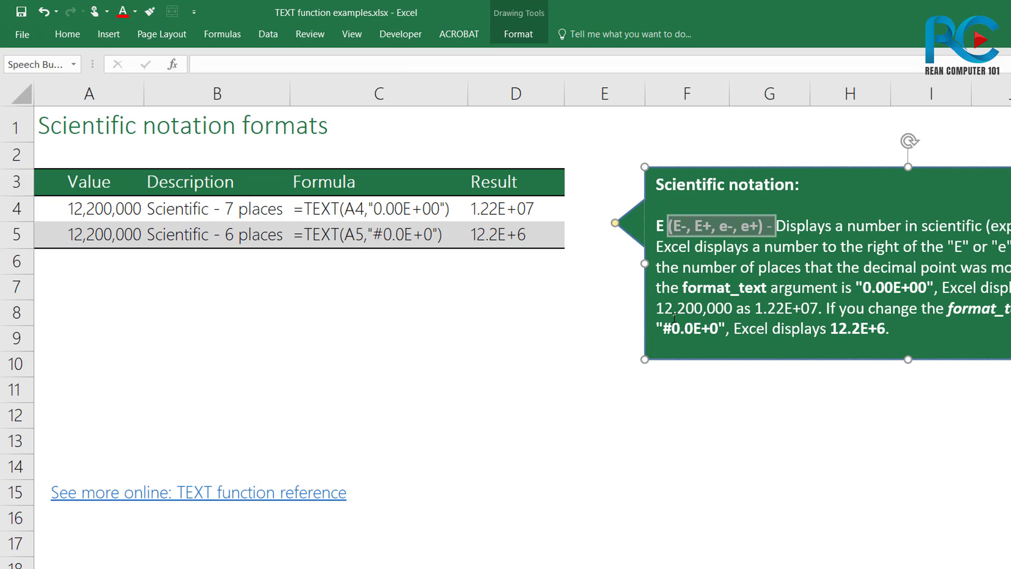
pyautogui.moveTo(661, 310); pyautogui.dragTo(733, 309)
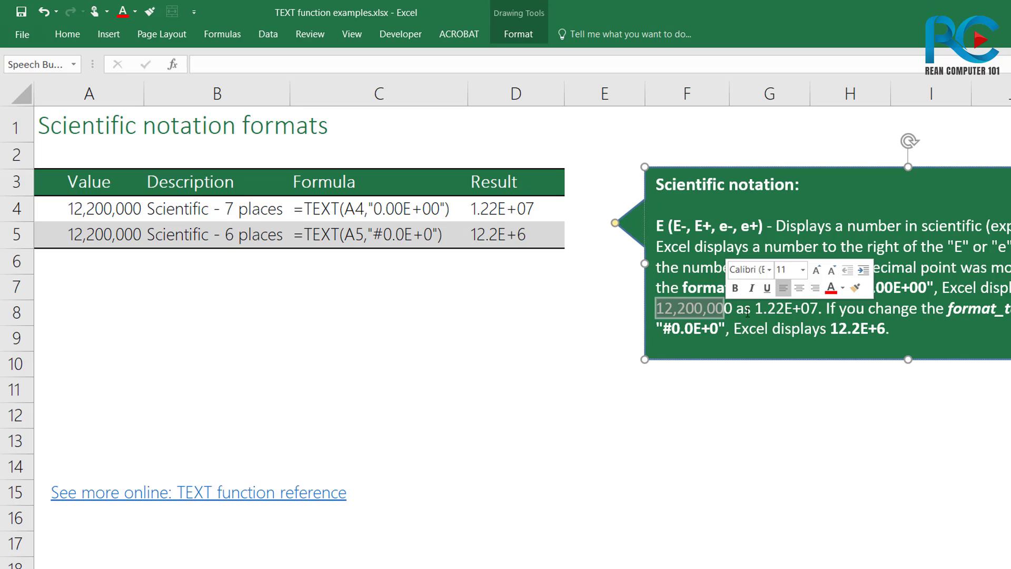
pyautogui.click(775, 310)
pyautogui.moveTo(759, 309); pyautogui.dragTo(787, 305)
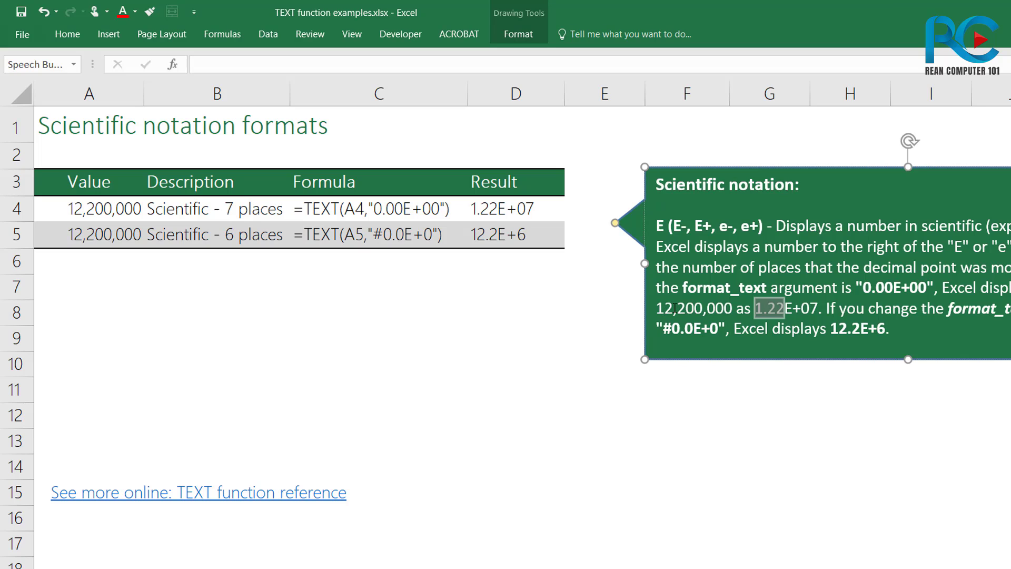
pyautogui.moveTo(686, 309); pyautogui.dragTo(736, 308)
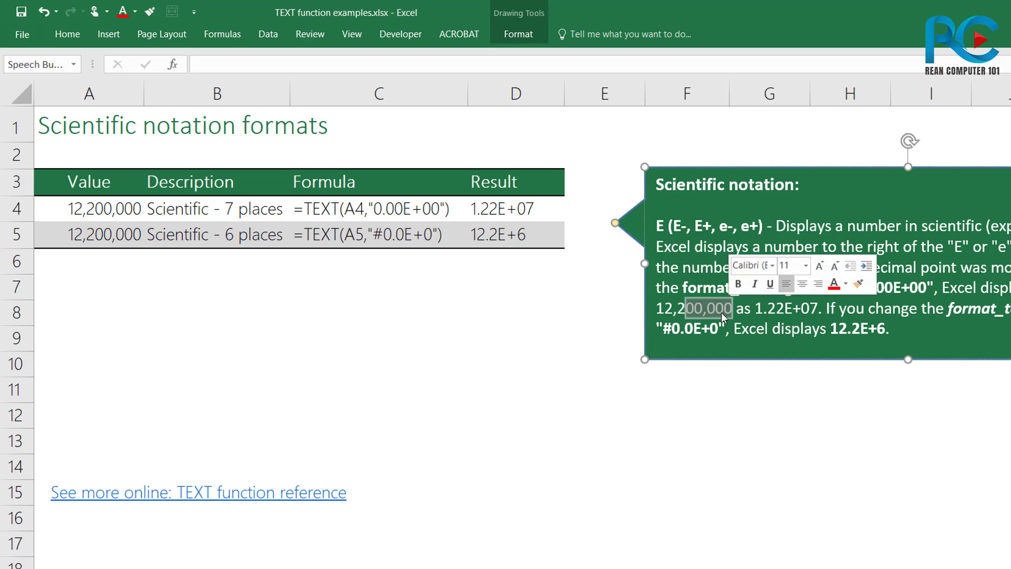
pyautogui.click(664, 309)
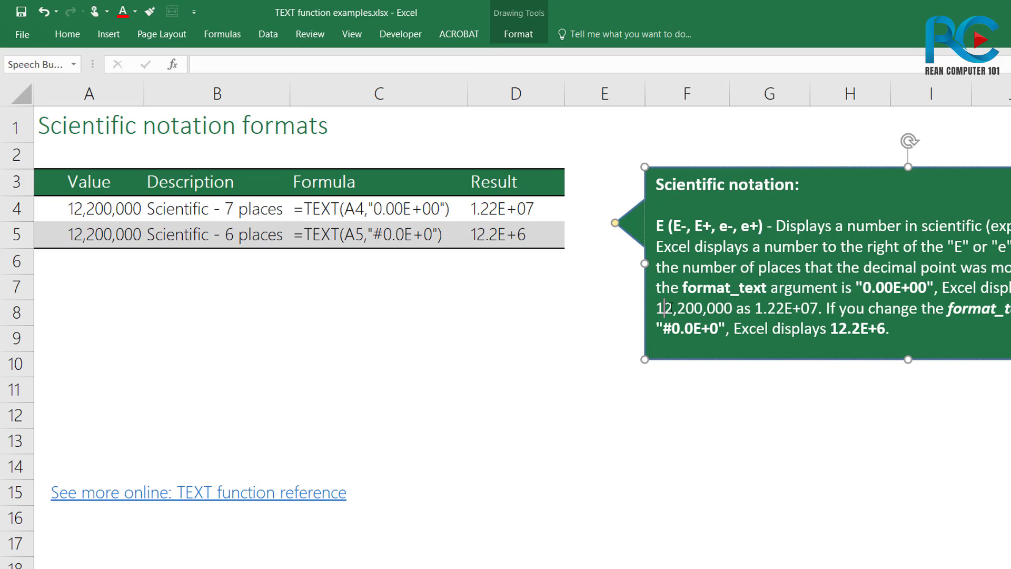
pyautogui.click(674, 309)
pyautogui.click(703, 308)
pyautogui.moveTo(753, 308); pyautogui.dragTo(816, 306)
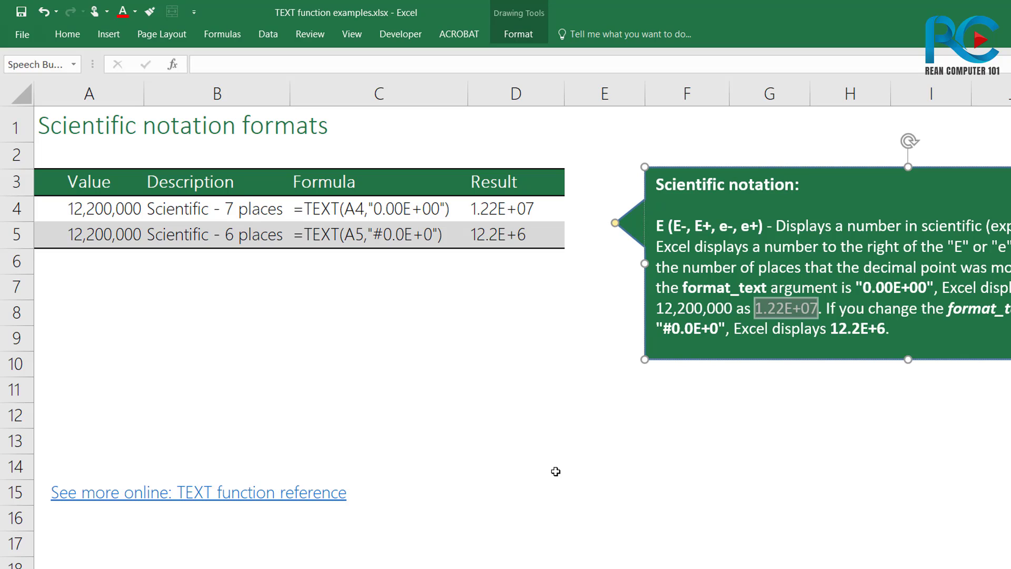
pyautogui.click(831, 332)
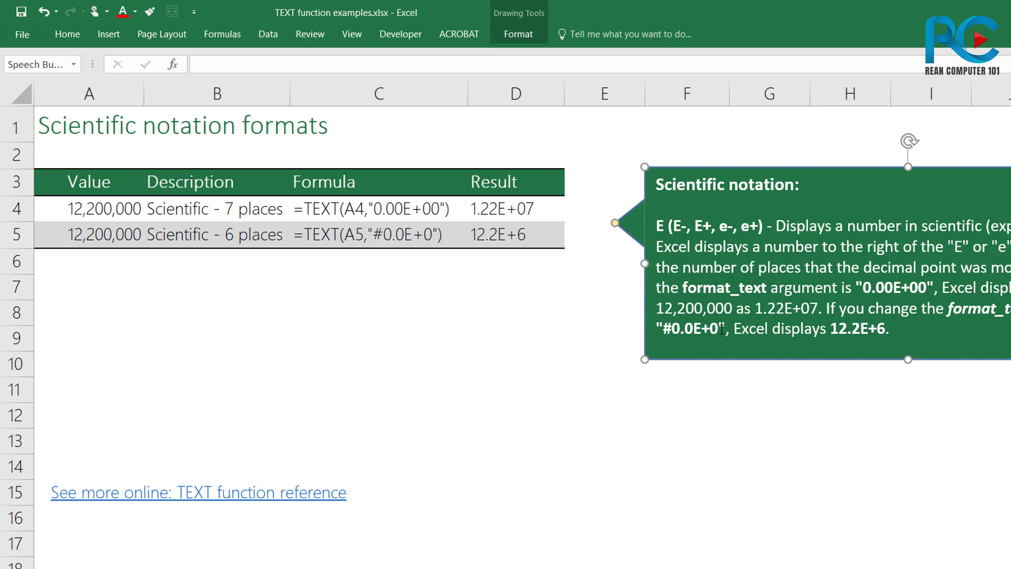
pyautogui.moveTo(722, 329); pyautogui.dragTo(663, 329)
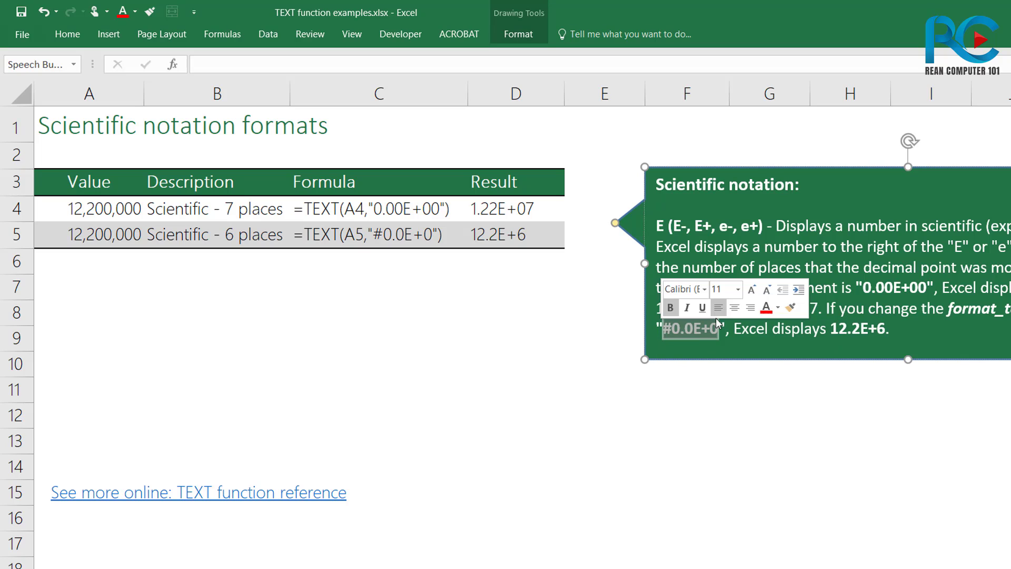
pyautogui.click(179, 230)
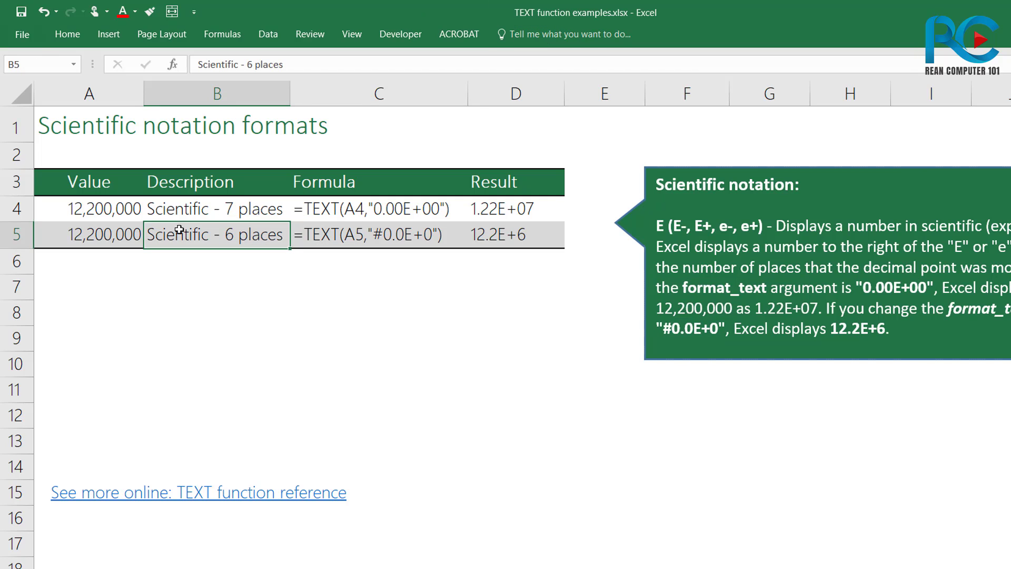
pyautogui.click(97, 216)
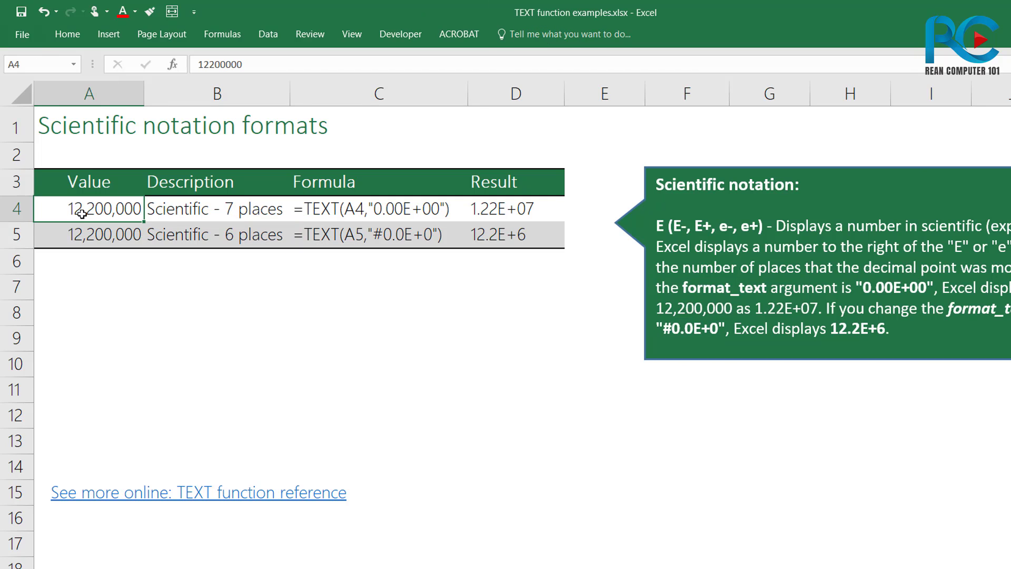
pyautogui.click(209, 207)
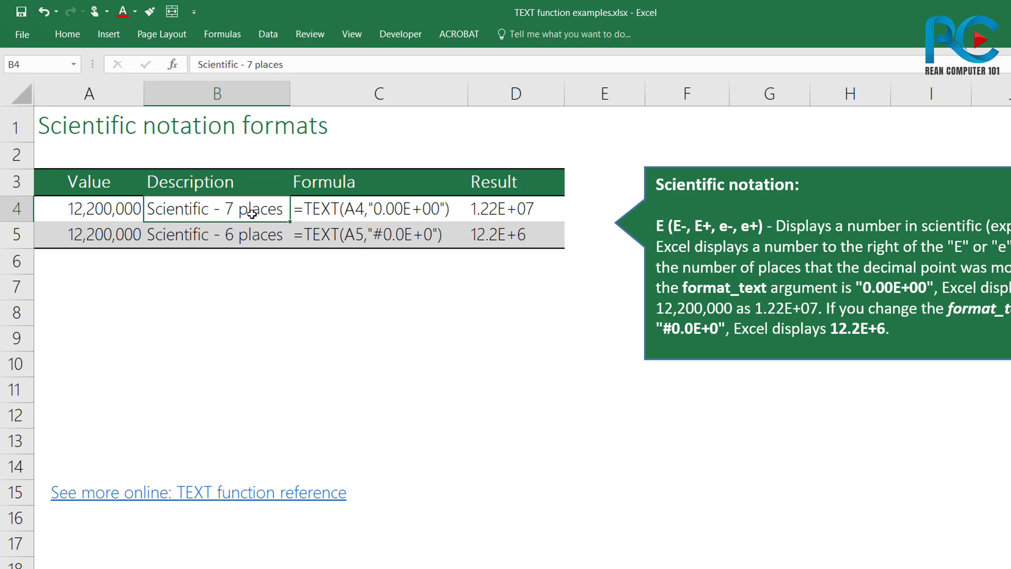
pyautogui.click(437, 213)
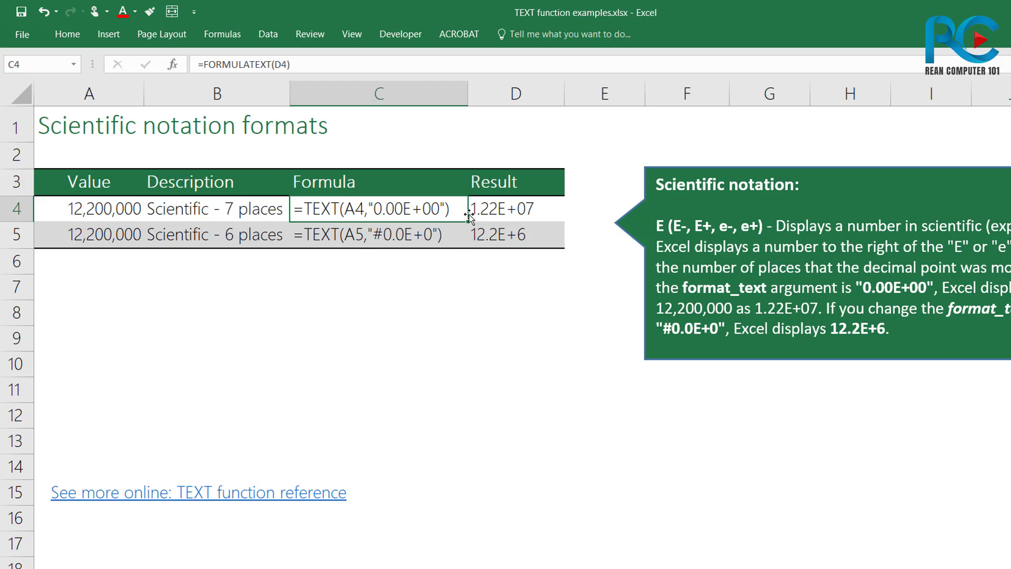
pyautogui.doubleClick(533, 208)
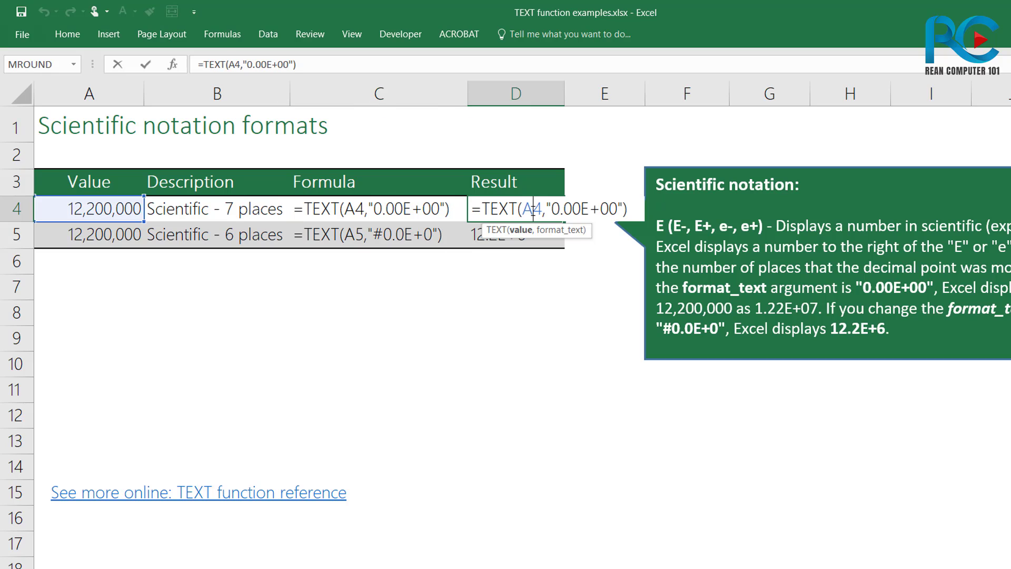
pyautogui.moveTo(551, 209); pyautogui.dragTo(618, 209)
pyautogui.click(583, 211)
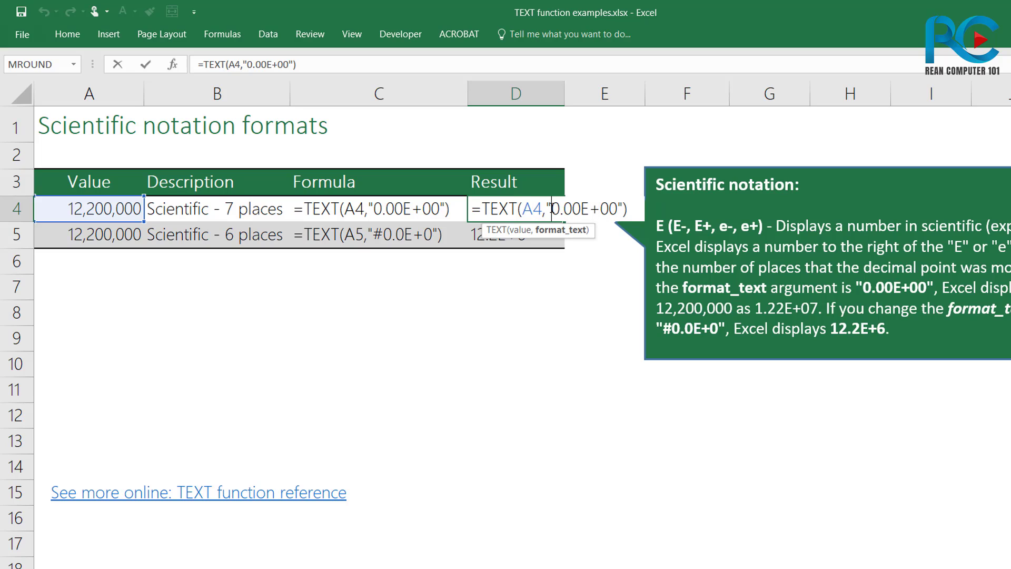
pyautogui.moveTo(564, 209); pyautogui.dragTo(579, 209)
pyautogui.press('Return')
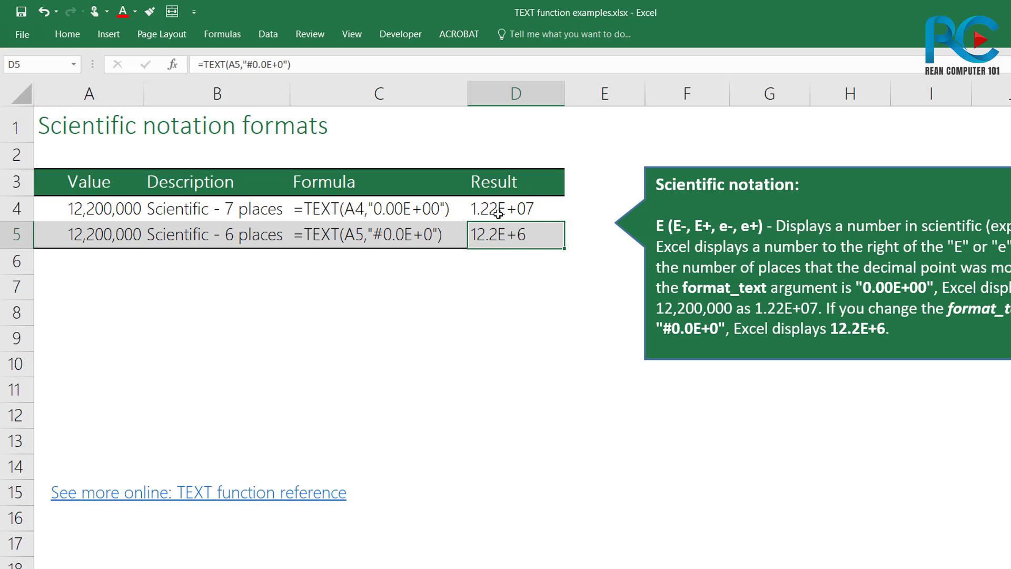
pyautogui.click(220, 245)
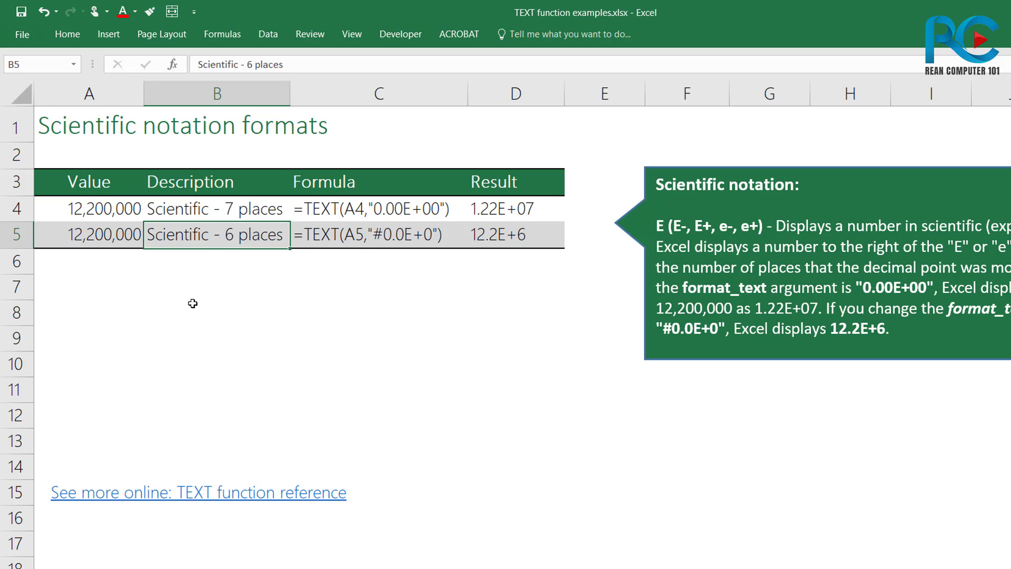
pyautogui.click(415, 237)
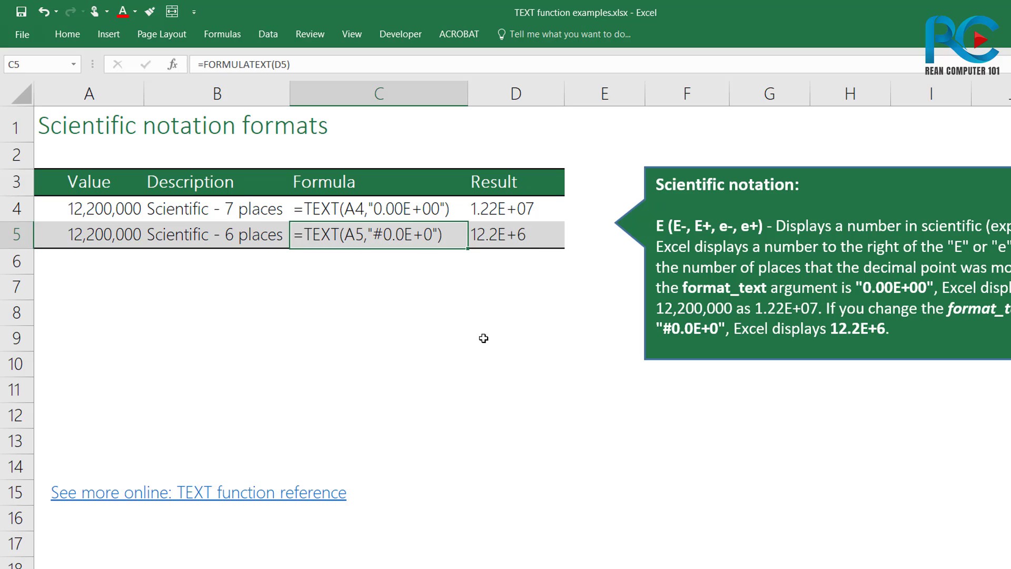
pyautogui.click(419, 404)
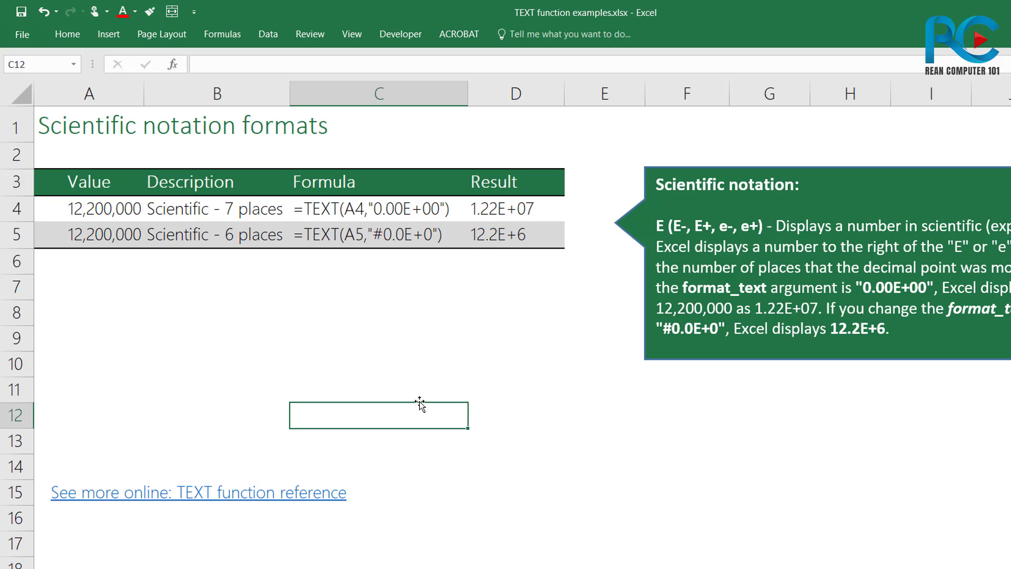